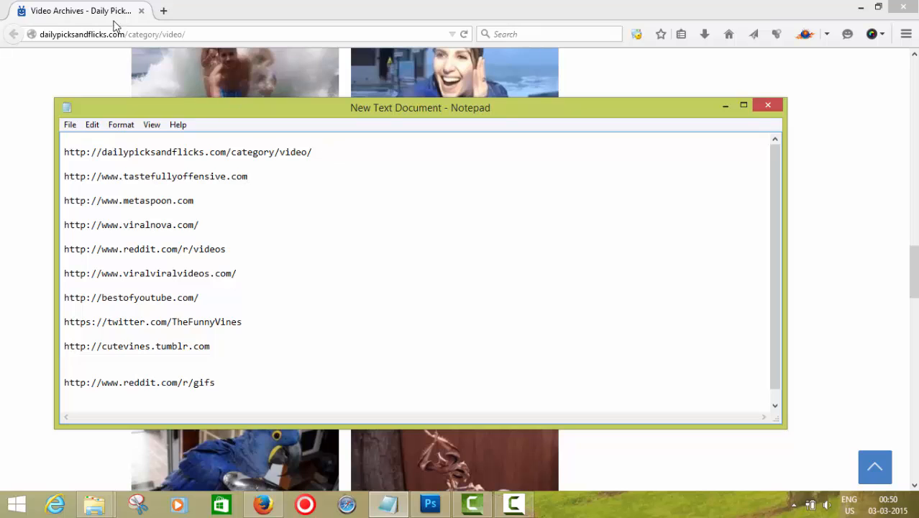
Find the "Kitten Playing with Chicken (Video)" post in the Daily Picks and Flicks video archive and open it in a new browser tab.
click(202, 34)
click(63, 101)
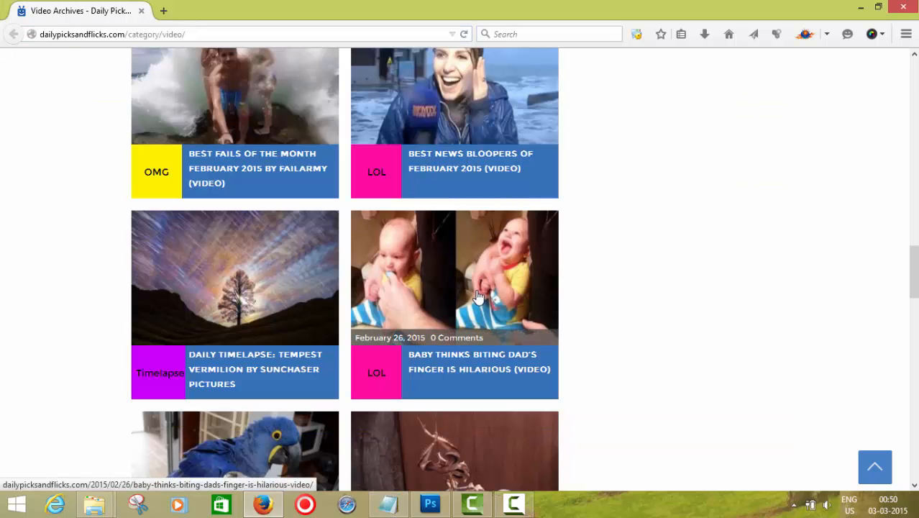
scroll(464, 295, down, 3)
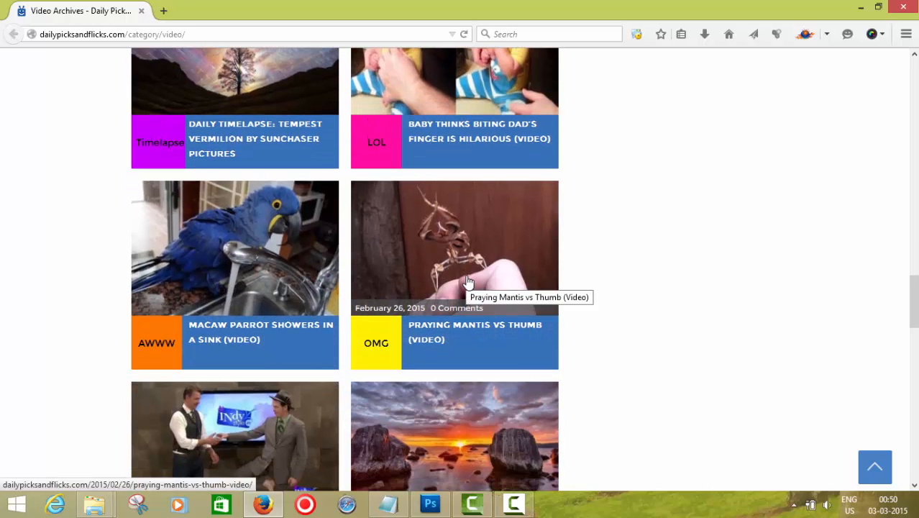
scroll(467, 283, up, 3)
scroll(471, 283, up, 4)
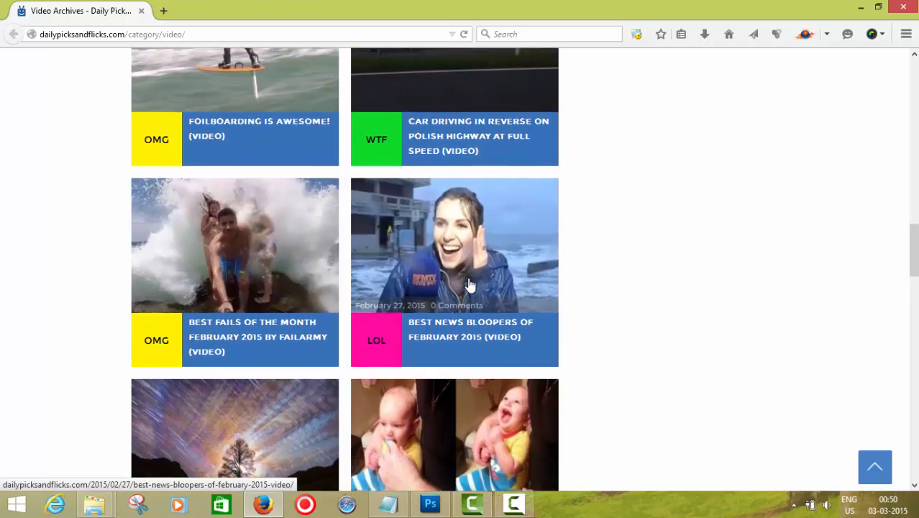
scroll(469, 284, down, 6)
scroll(469, 288, down, 5)
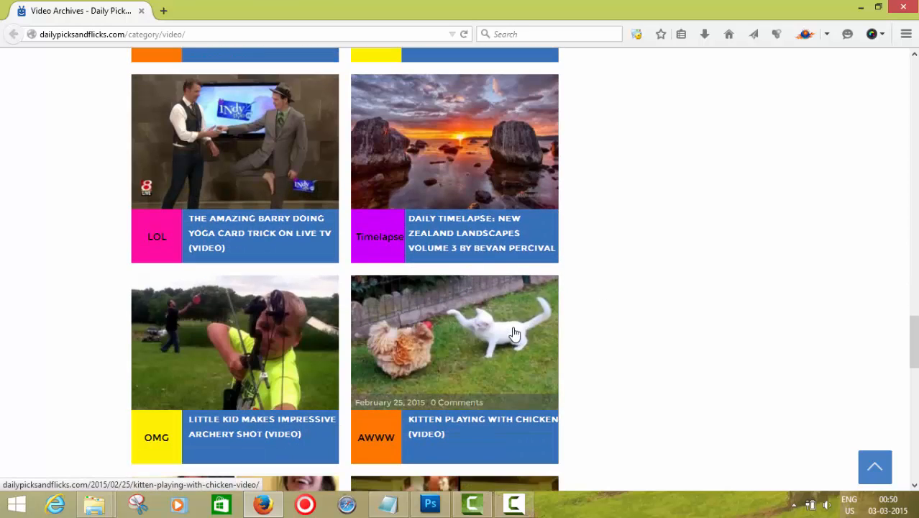
right_click(514, 333)
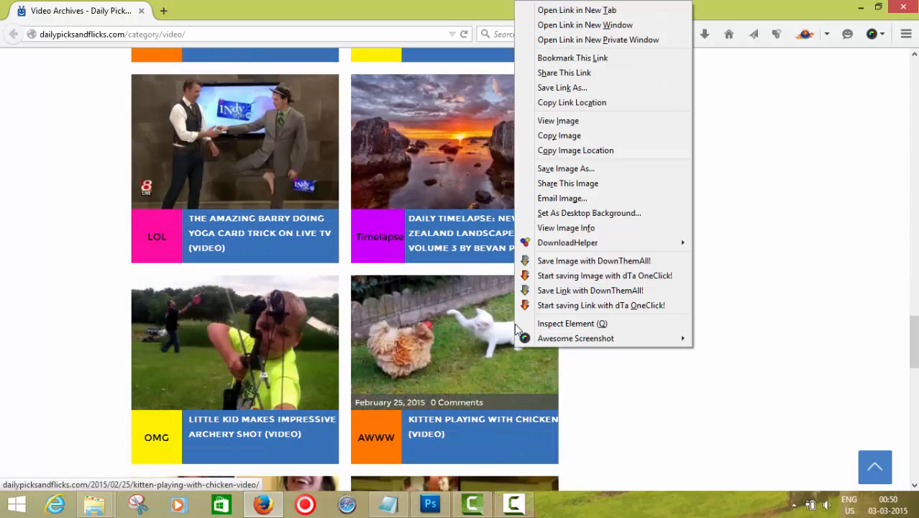
click(545, 11)
click(241, 17)
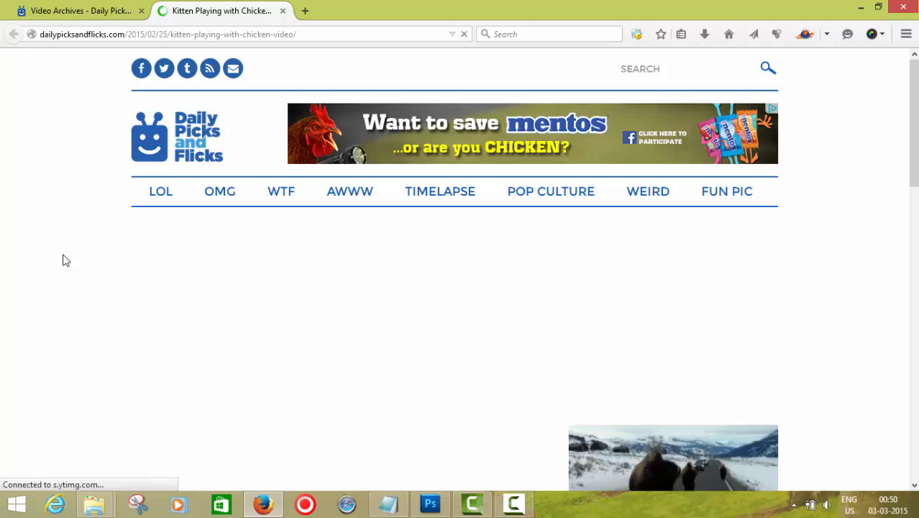
Open the kitten post's embedded video "Cat (Dash) vs Chicken (Mora)" on its own YouTube page.
scroll(67, 252, down, 2)
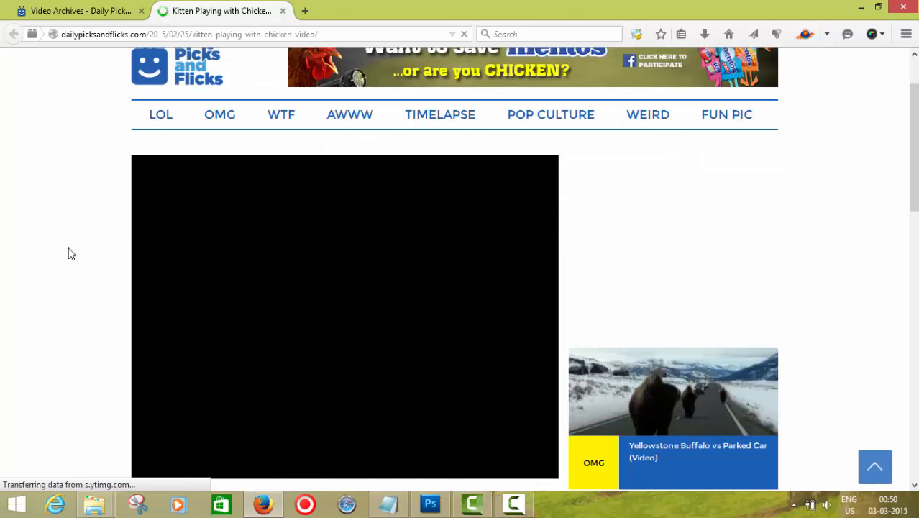
scroll(72, 251, down, 2)
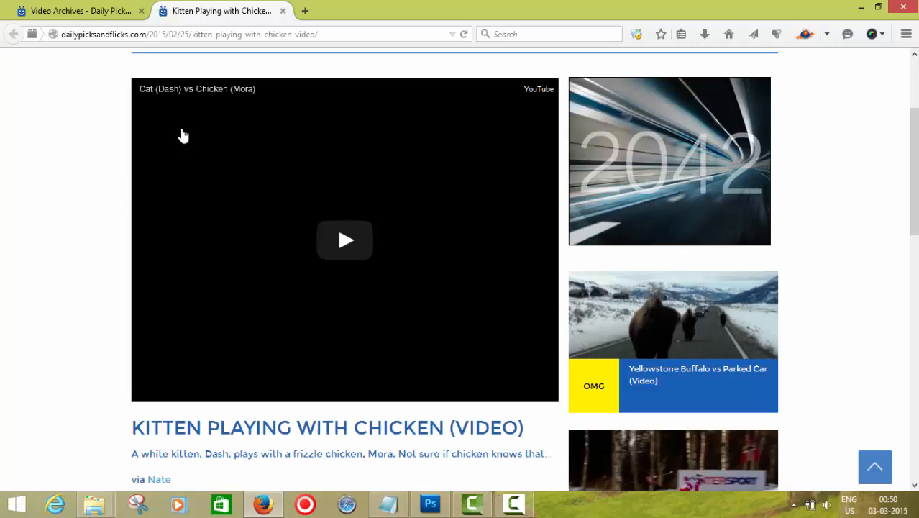
click(191, 89)
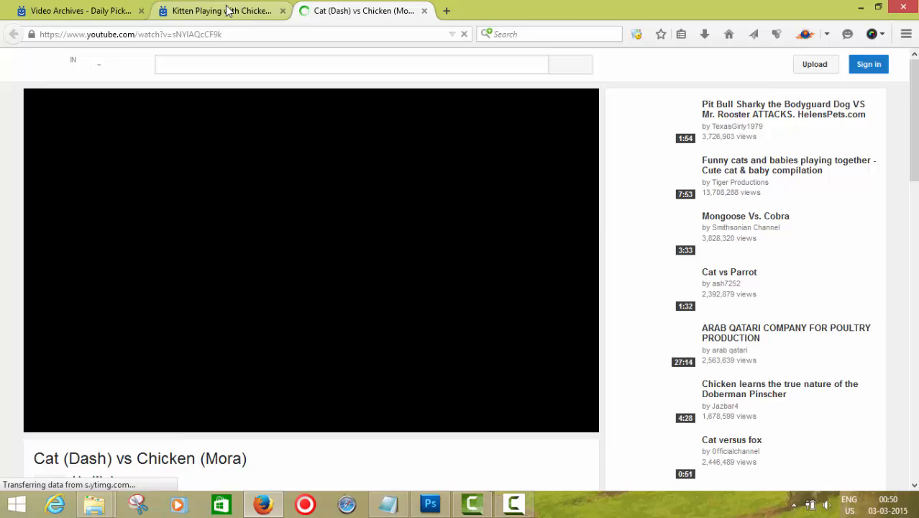
click(226, 10)
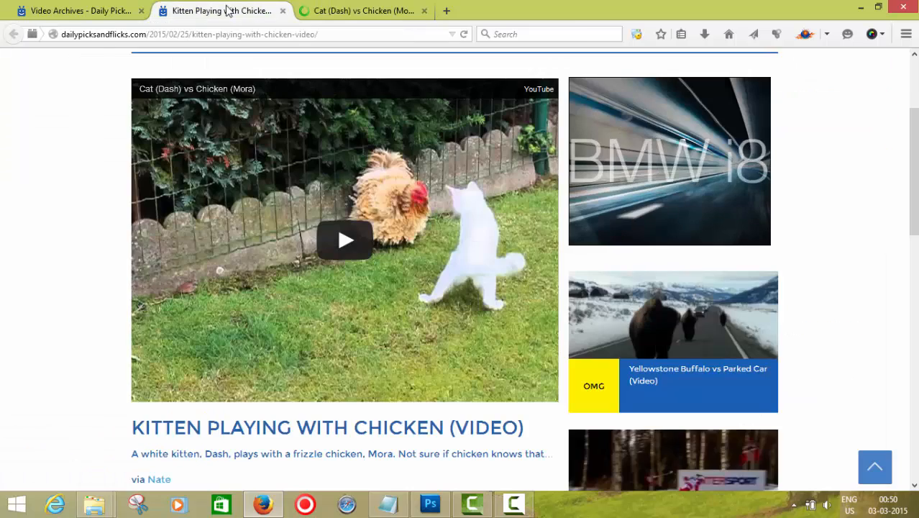
click(325, 7)
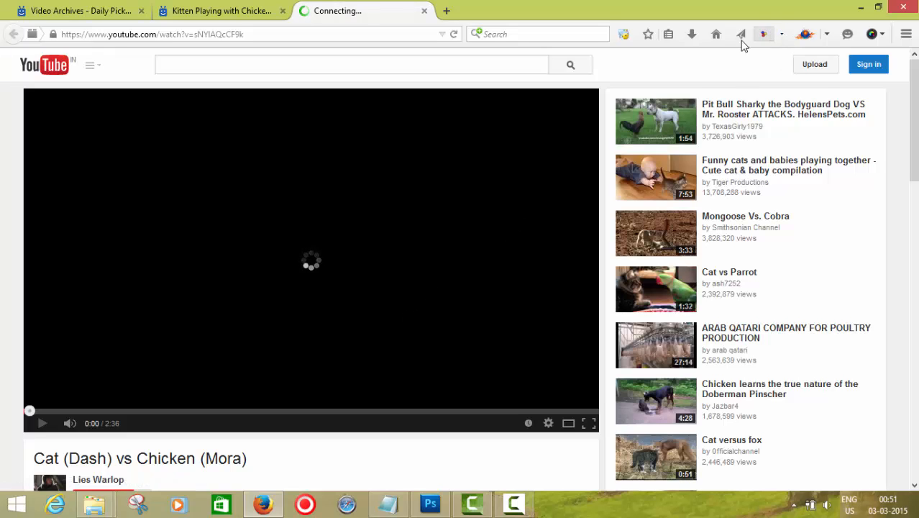
Skip the video advertisement and show the download options for [Medium] Cat_Dash_vs_Chicken_Mora.mp4.
click(783, 38)
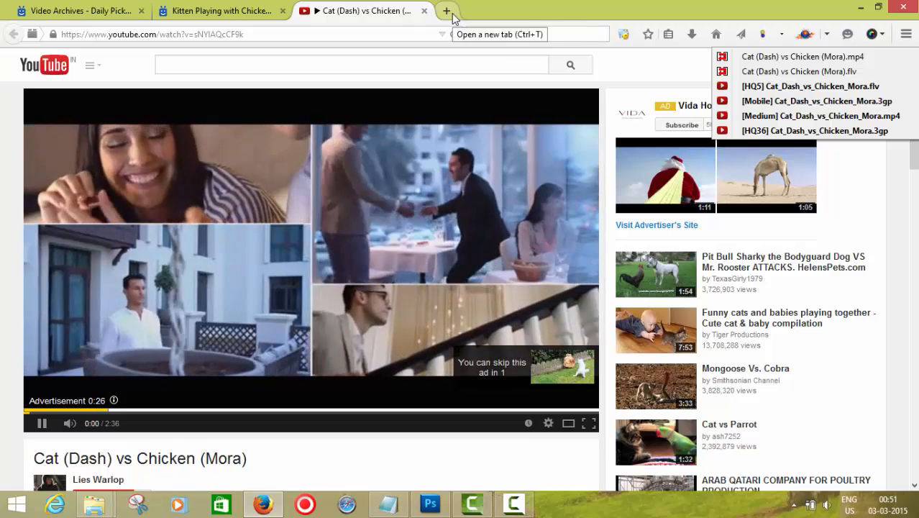
click(486, 371)
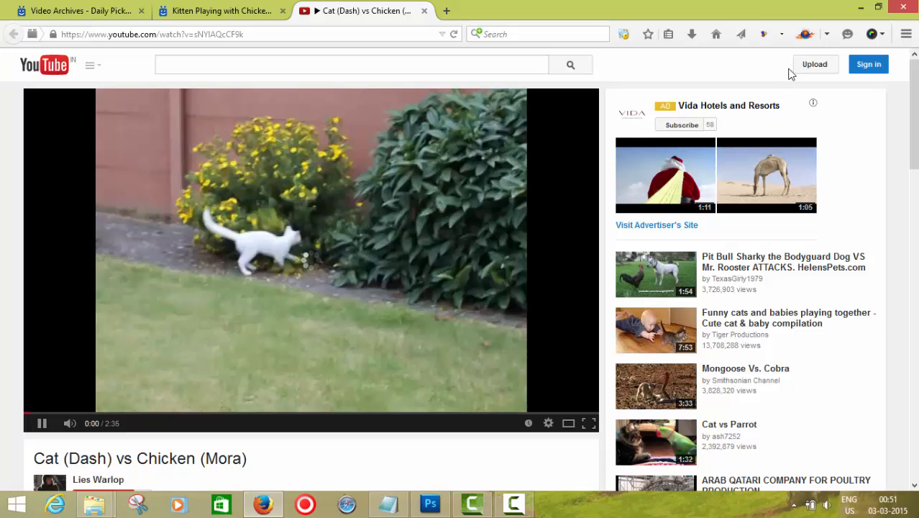
click(782, 34)
mouse_move(776, 115)
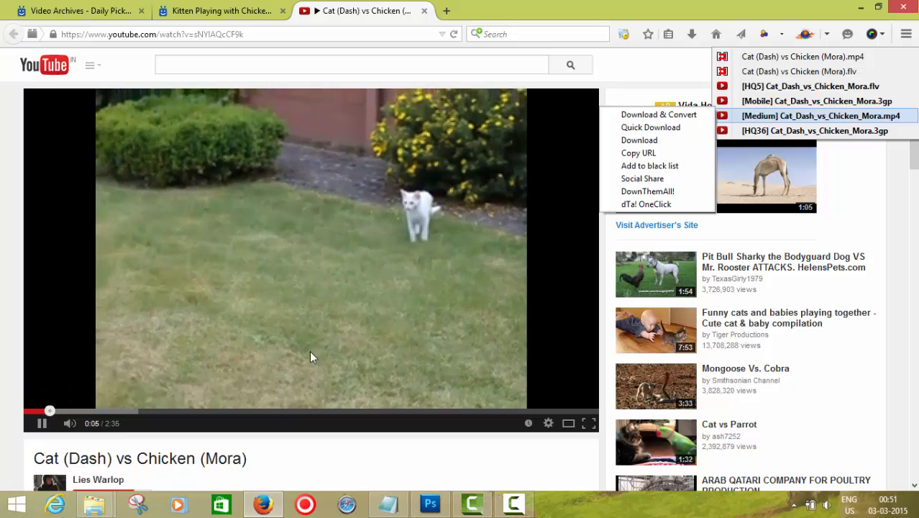
Locate the scene for the GIF by moving playback to 0:32 and pausing the video at about 0:34.
click(378, 264)
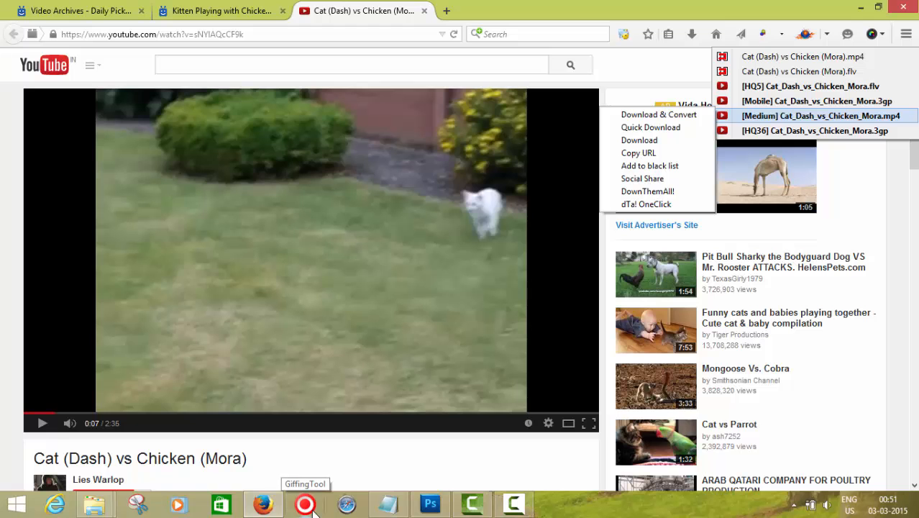
click(153, 372)
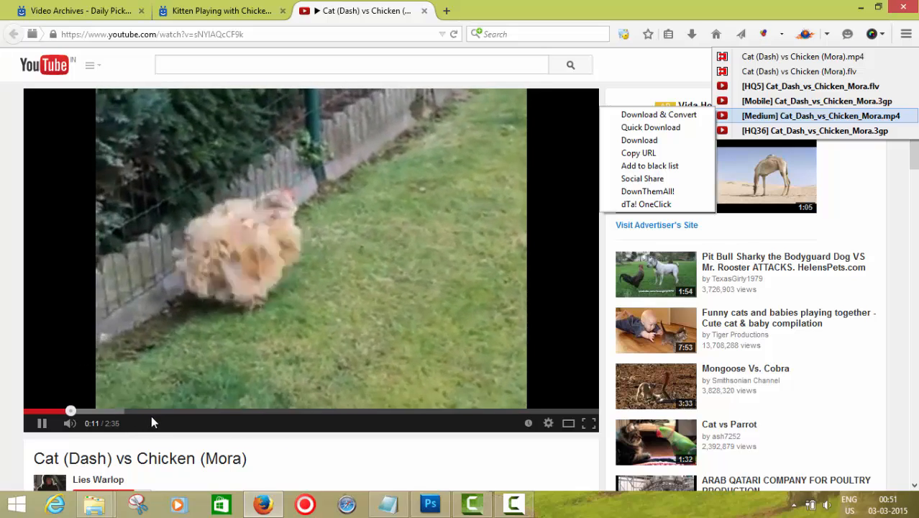
click(165, 410)
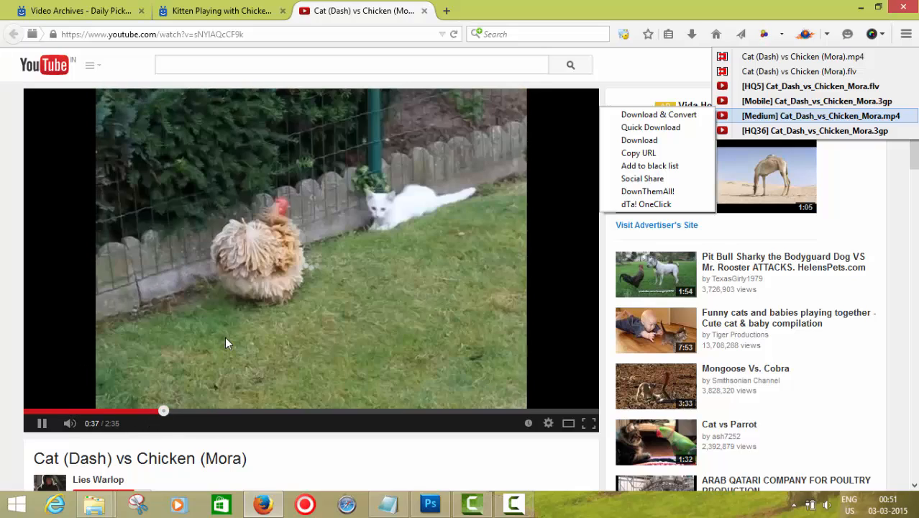
click(226, 335)
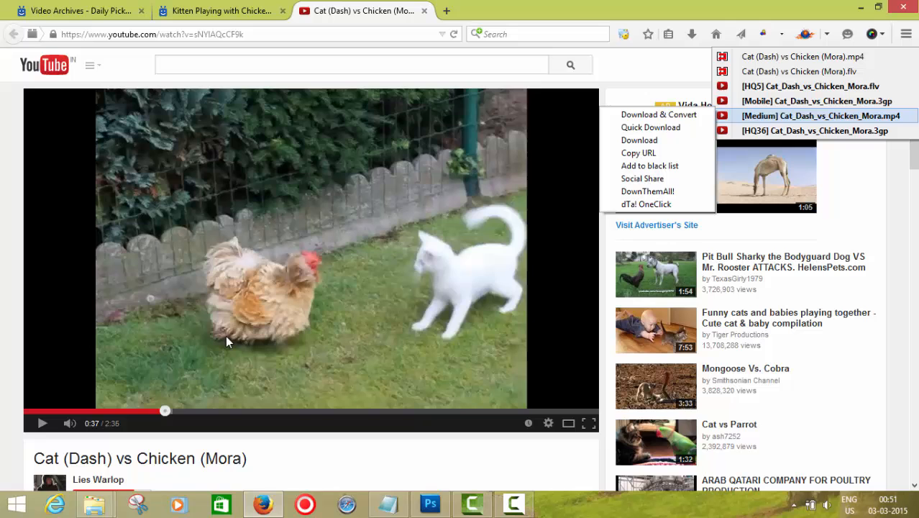
click(149, 404)
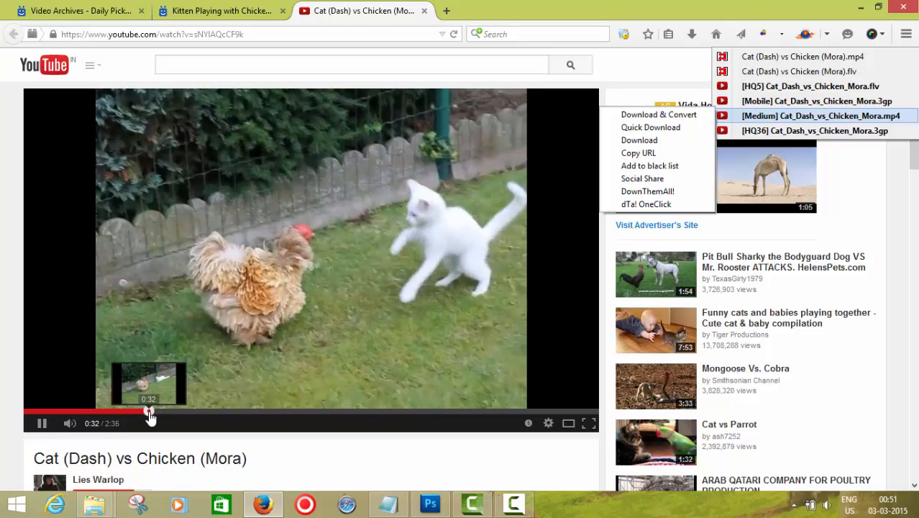
click(201, 347)
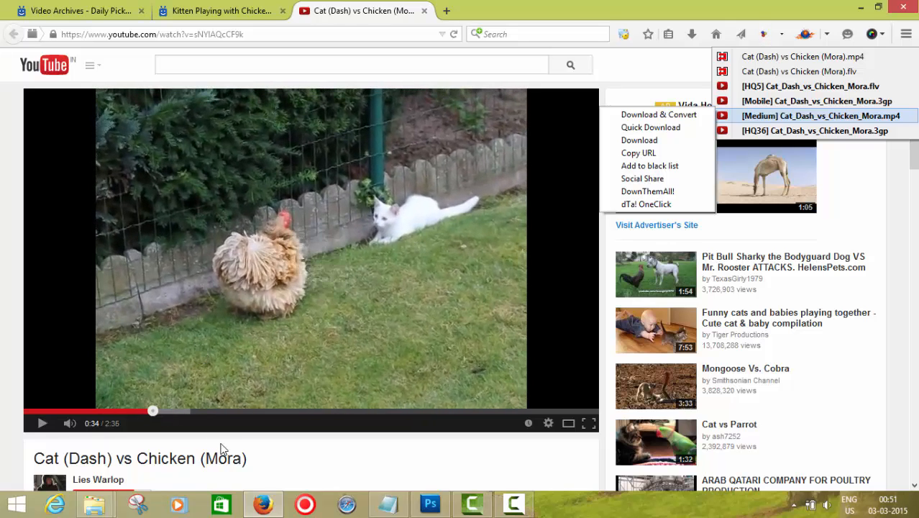
Launch Giffing Tool over the paused video.
click(307, 506)
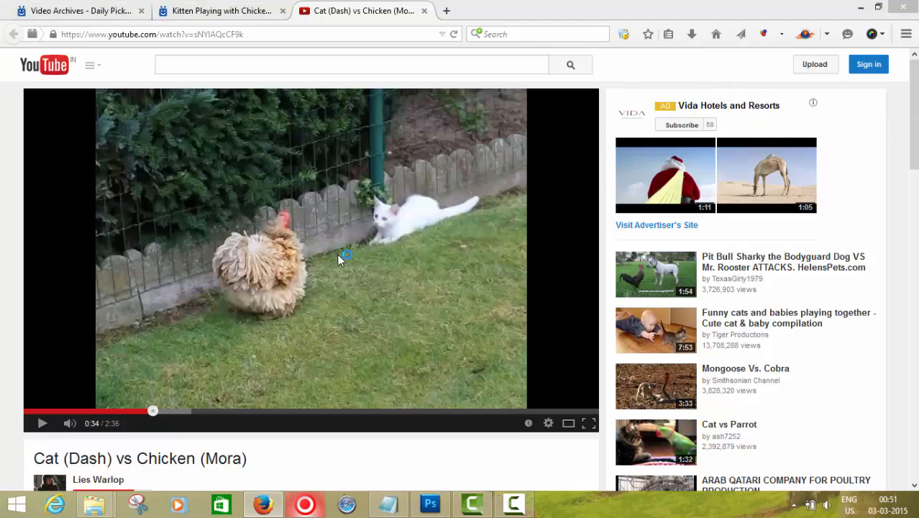
click(115, 480)
mouse_move(320, 508)
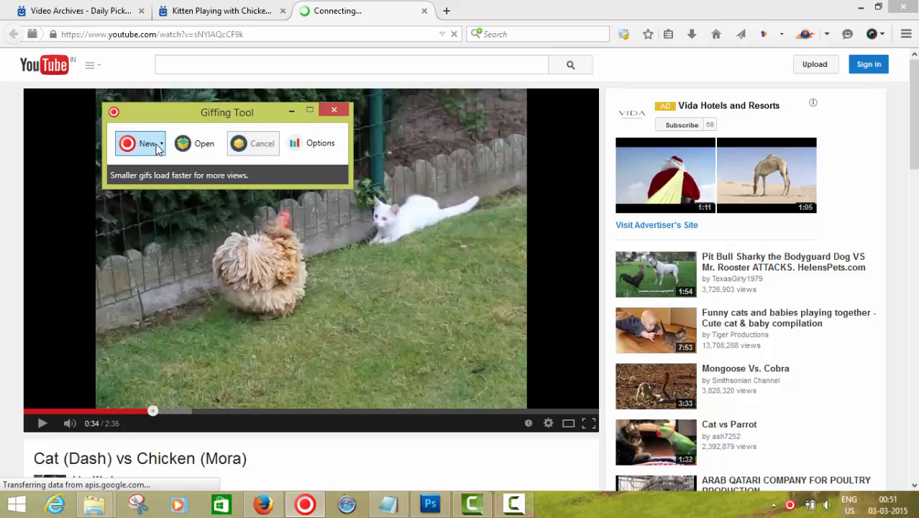
Review Giffing Tool's configuration options and version information, and save the options.
click(309, 143)
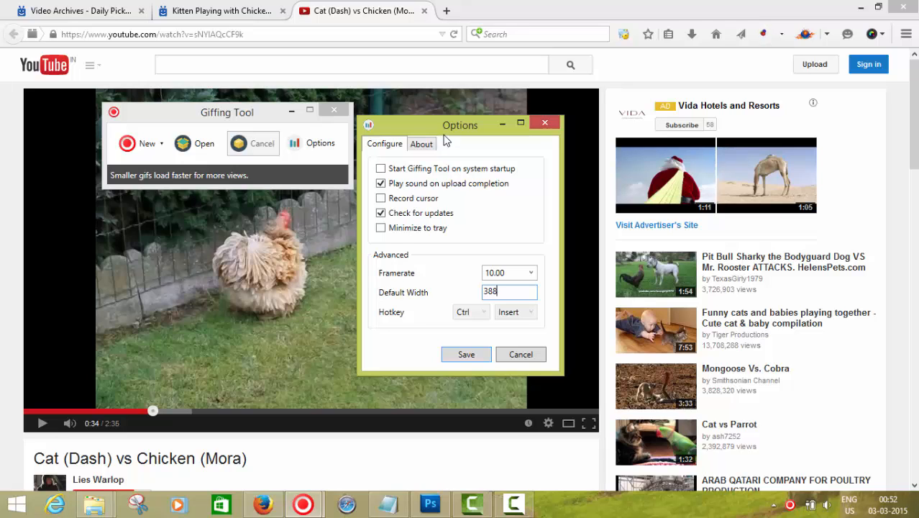
click(424, 145)
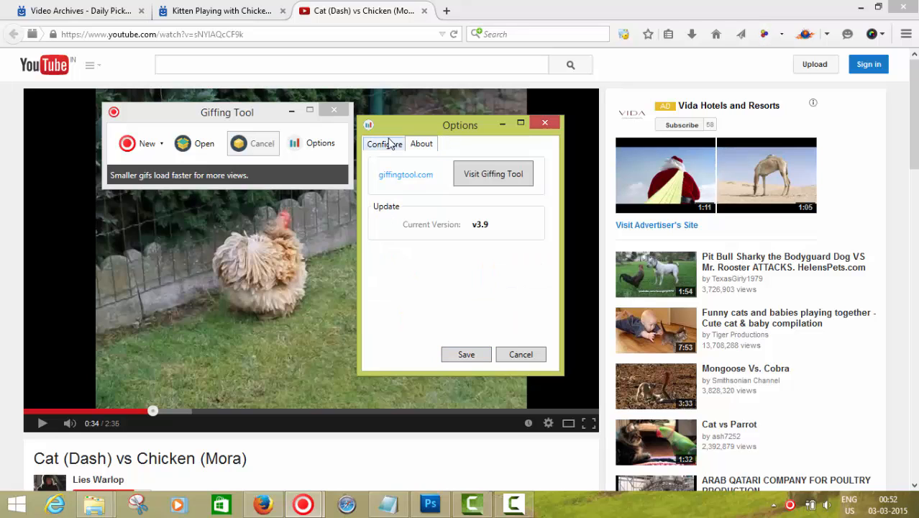
click(389, 143)
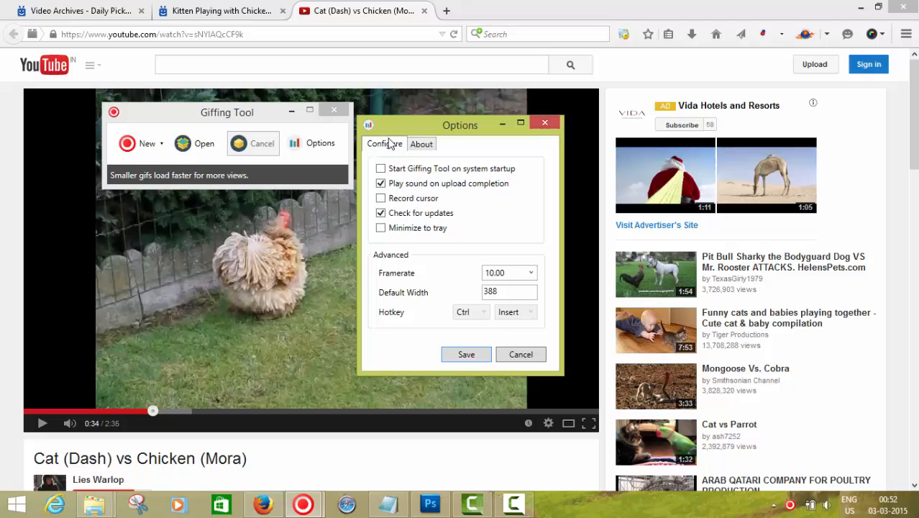
click(466, 354)
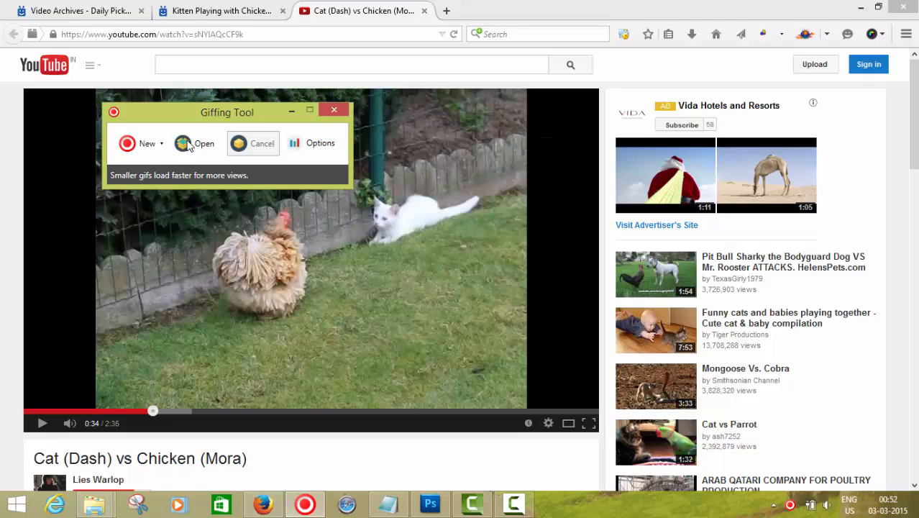
click(161, 146)
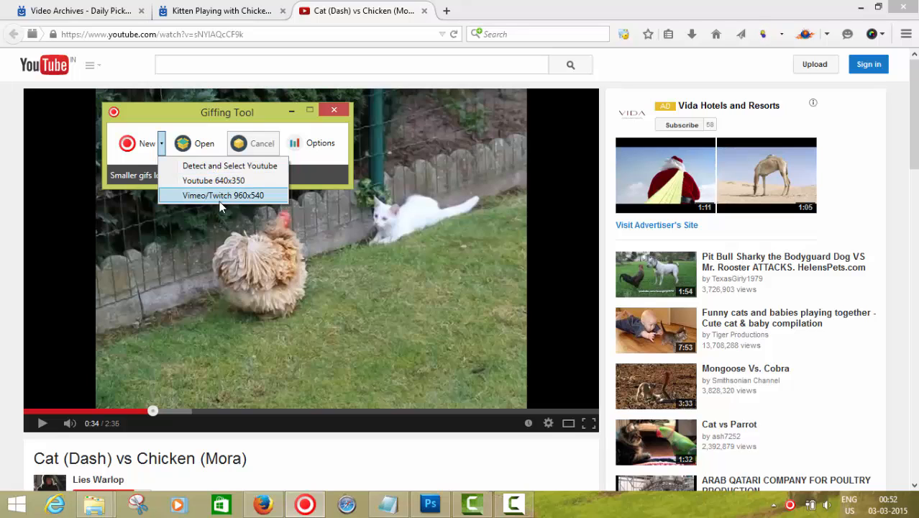
click(130, 179)
click(194, 146)
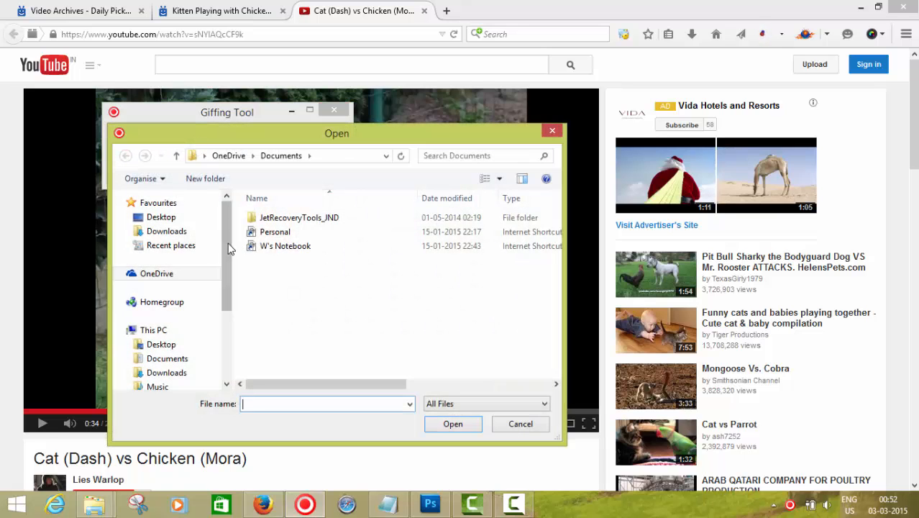
drag(228, 243, 219, 329)
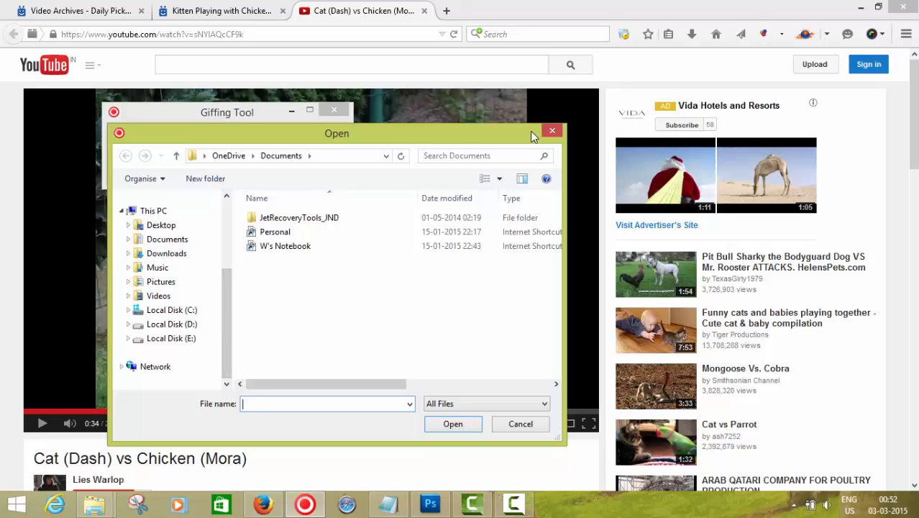
click(552, 132)
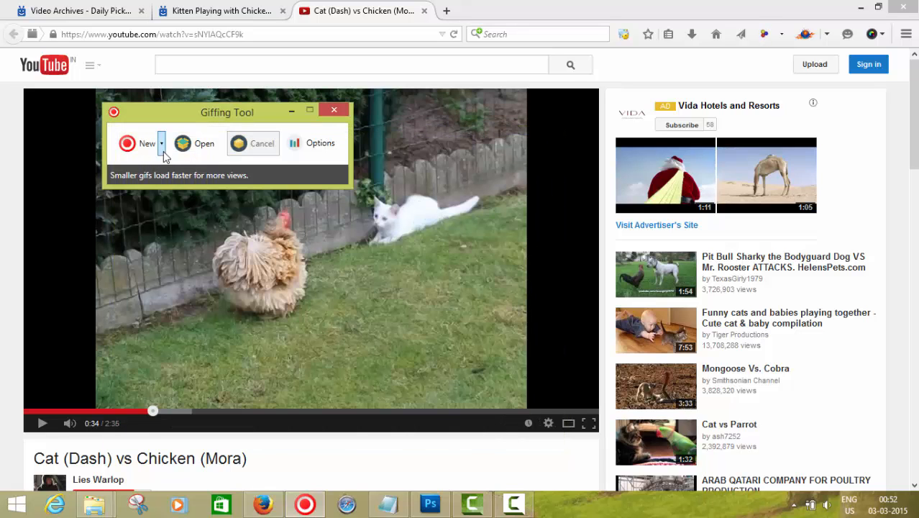
Start a new GIF capture with Detect and Select Youtube and play the clip from 0:34 to about 0:47.
click(161, 149)
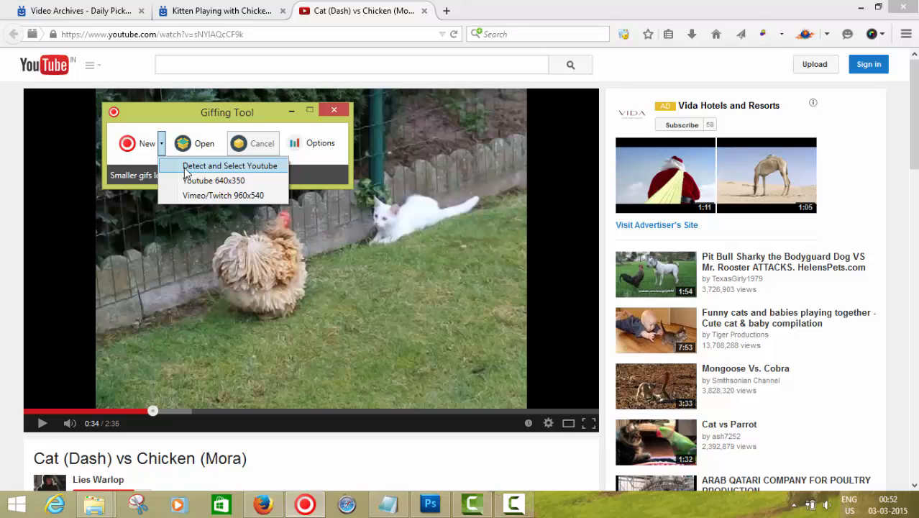
click(186, 166)
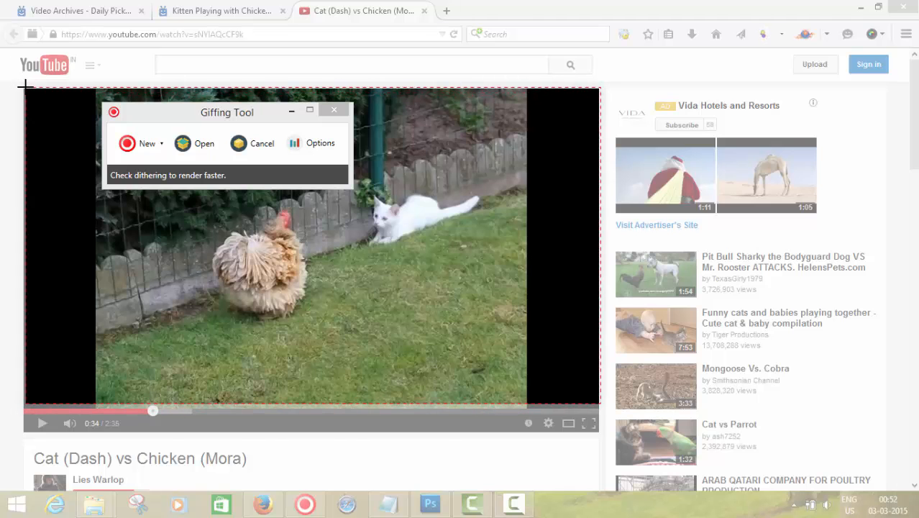
click(25, 86)
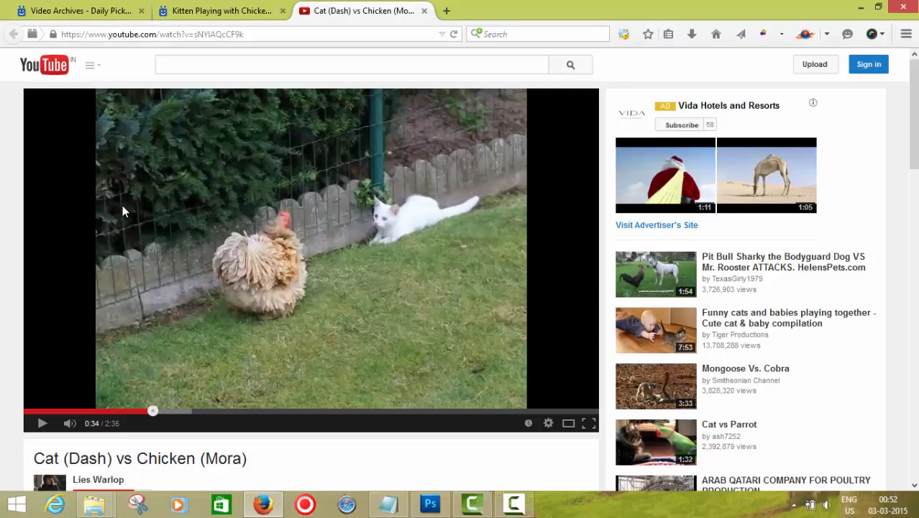
click(167, 308)
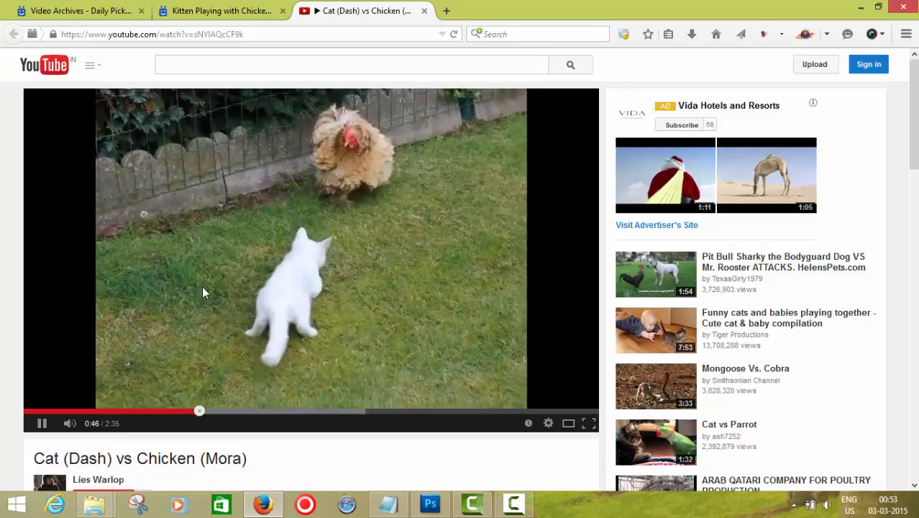
click(213, 274)
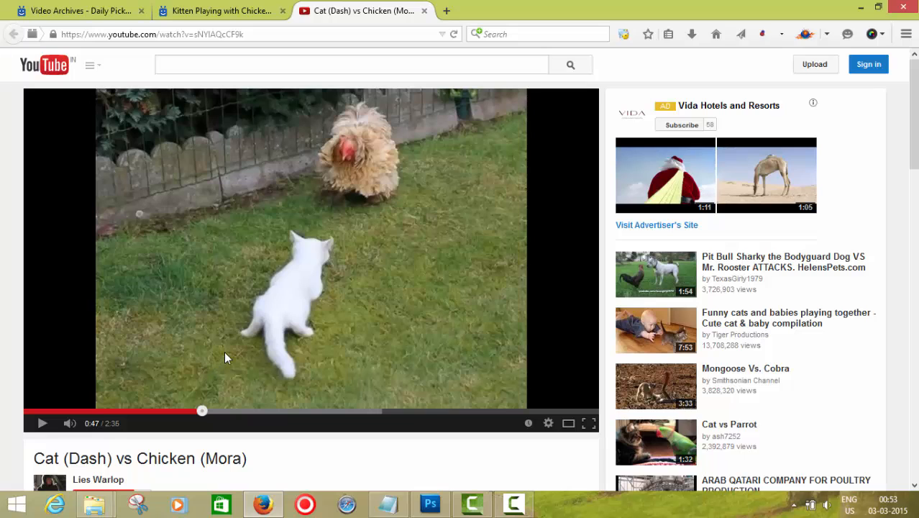
Stop the video capture and maximize the Editor window holding the recorded clip.
key(F8)
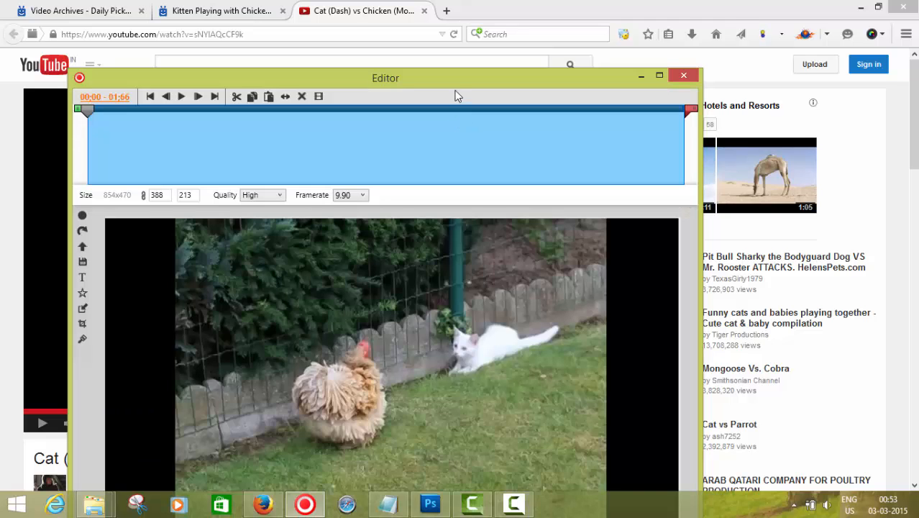
drag(457, 85, 480, 2)
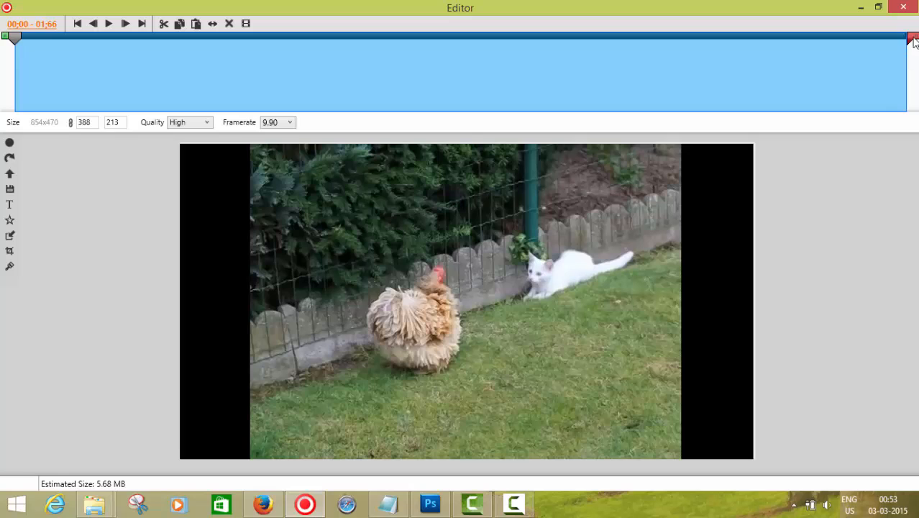
Review the Time Remapping action, frame interval and range options, and cancel without applying them.
click(246, 23)
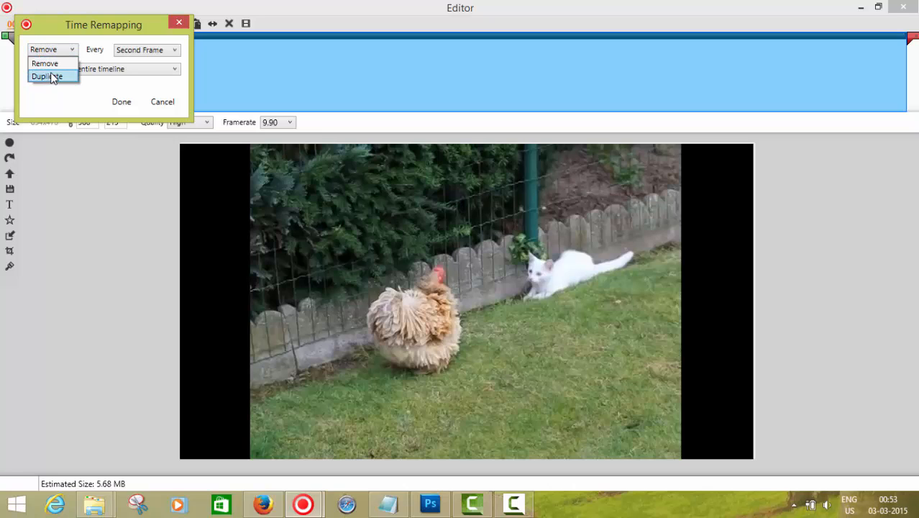
click(65, 63)
click(161, 49)
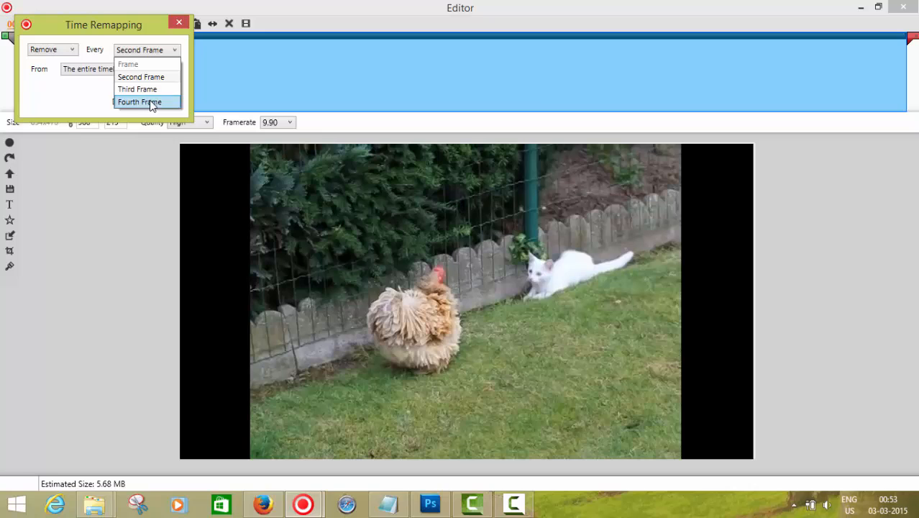
click(155, 77)
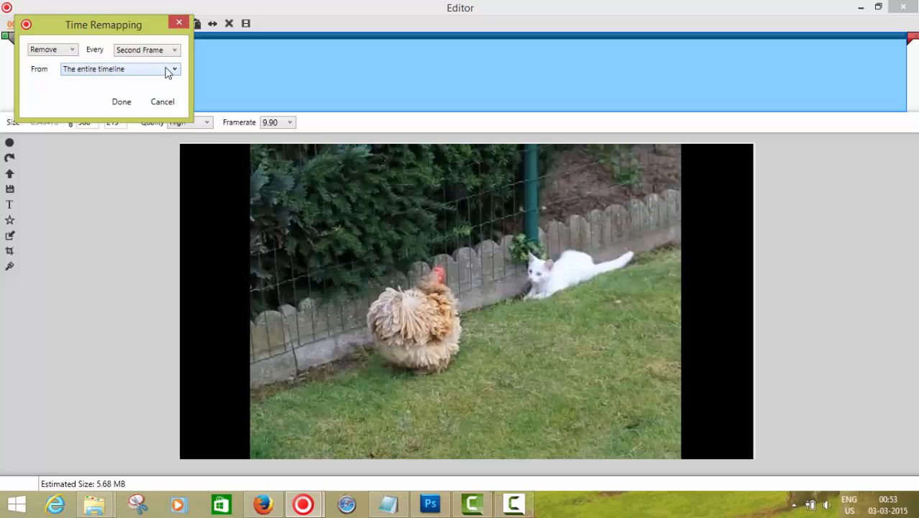
click(122, 72)
click(129, 68)
click(162, 102)
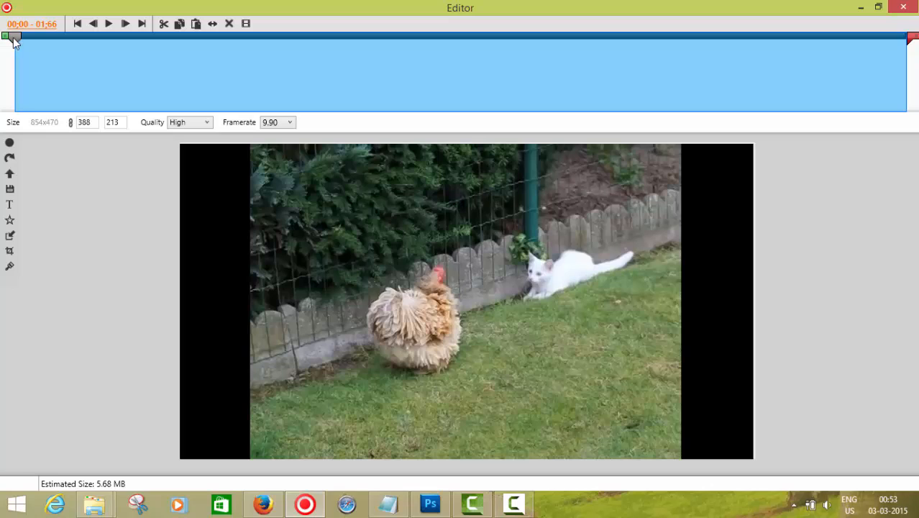
Try trimming the clip to the section from about 00:40 to 01:12 and scrub back to 01:01.
drag(15, 40, 86, 44)
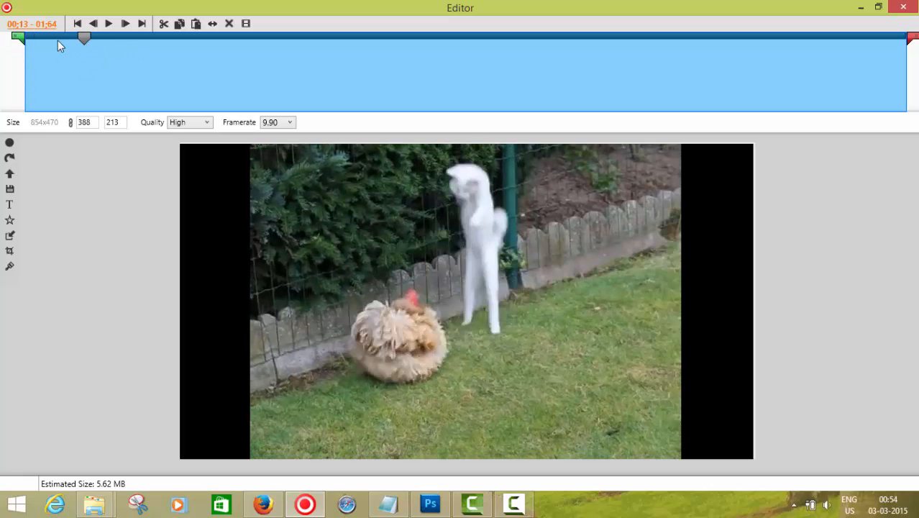
drag(20, 38, 510, 63)
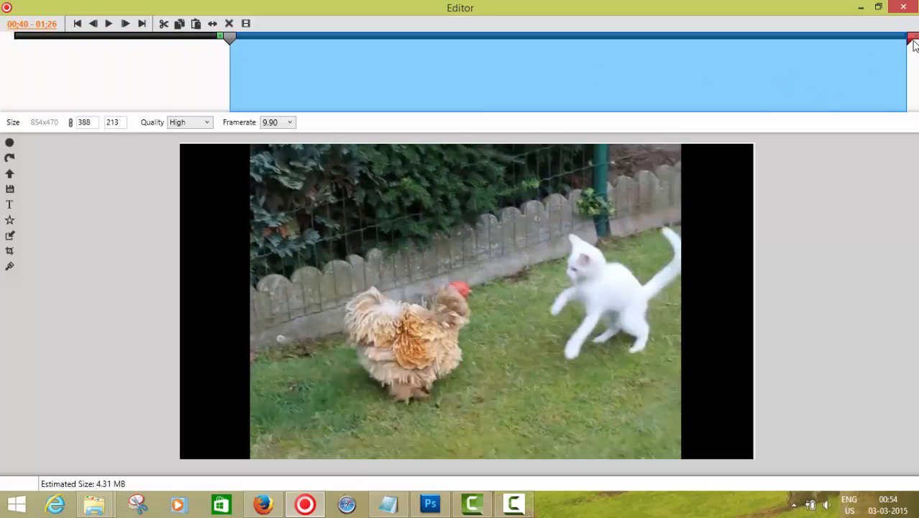
drag(912, 38, 625, 76)
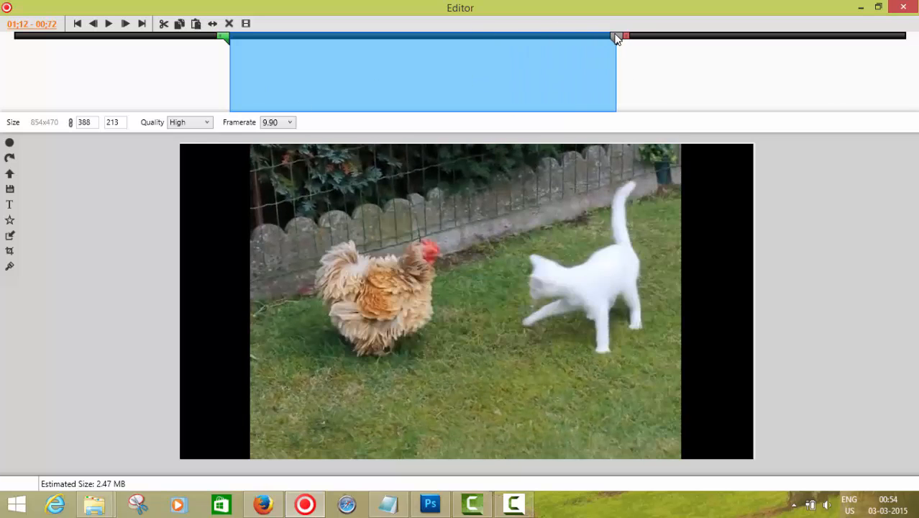
drag(617, 37, 558, 35)
Examine which timeline ranges Time Remapping can be applied to, and dismiss the dialog.
click(247, 24)
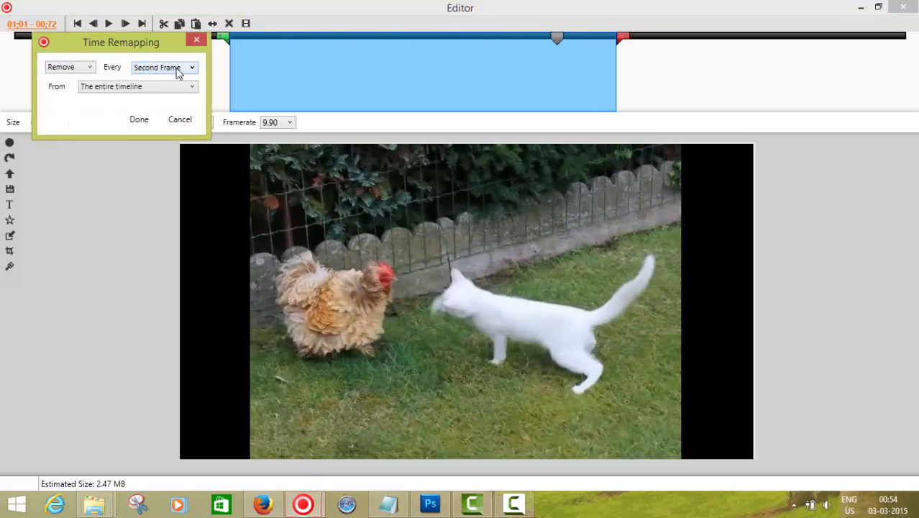
click(135, 87)
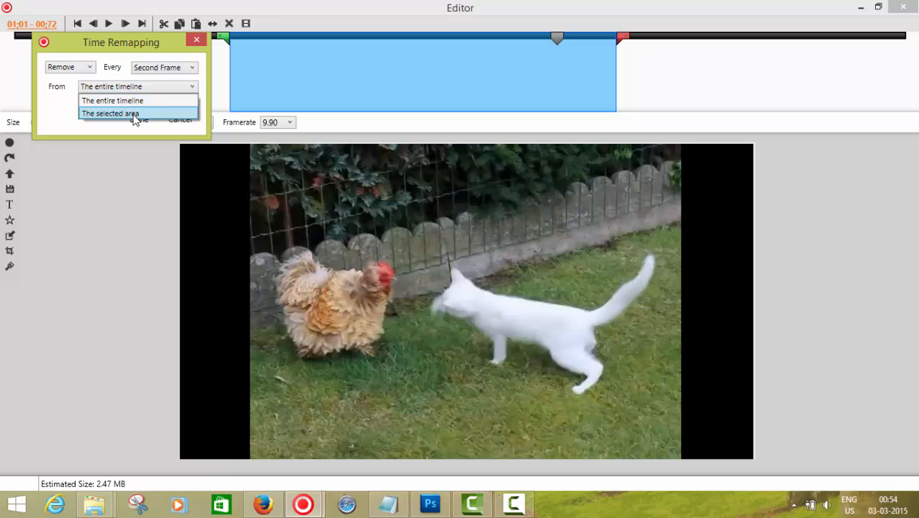
click(138, 43)
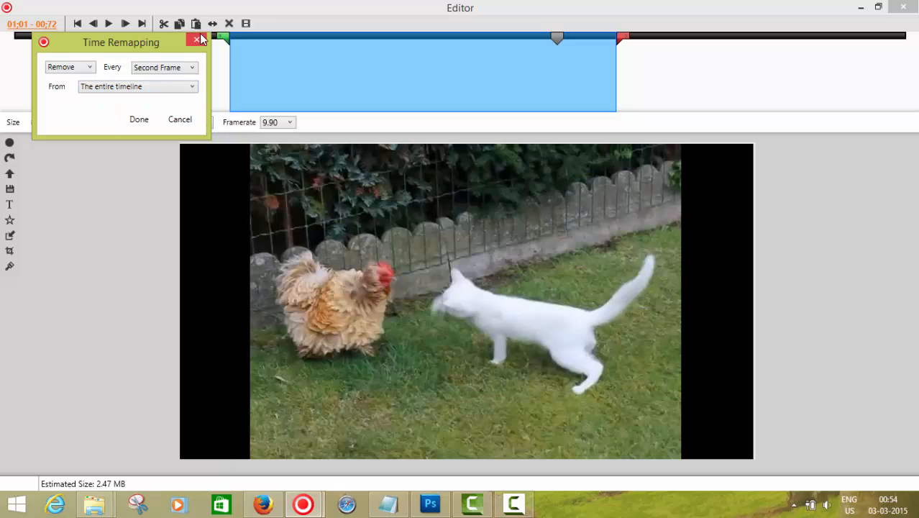
click(196, 40)
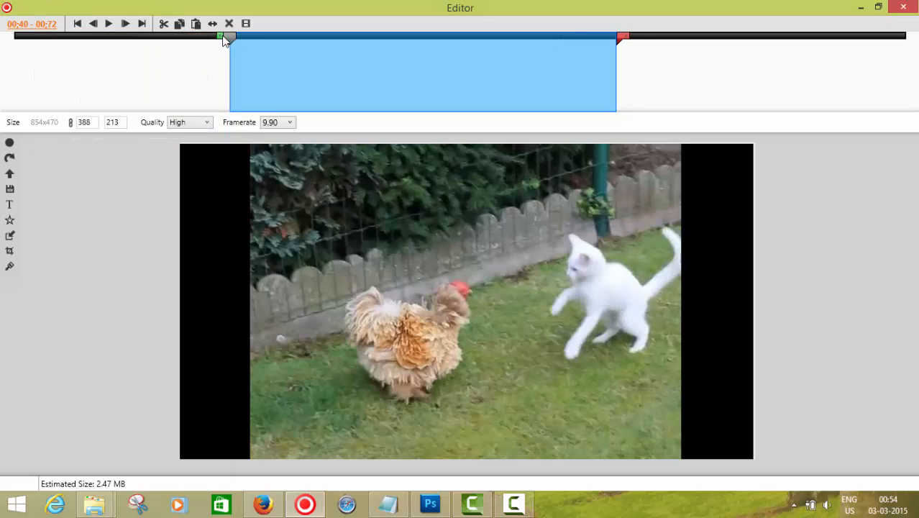
Extend the selection back to the clip's full length, from 00:00 to 01:66.
drag(228, 39, 122, 37)
drag(67, 23, 3, 38)
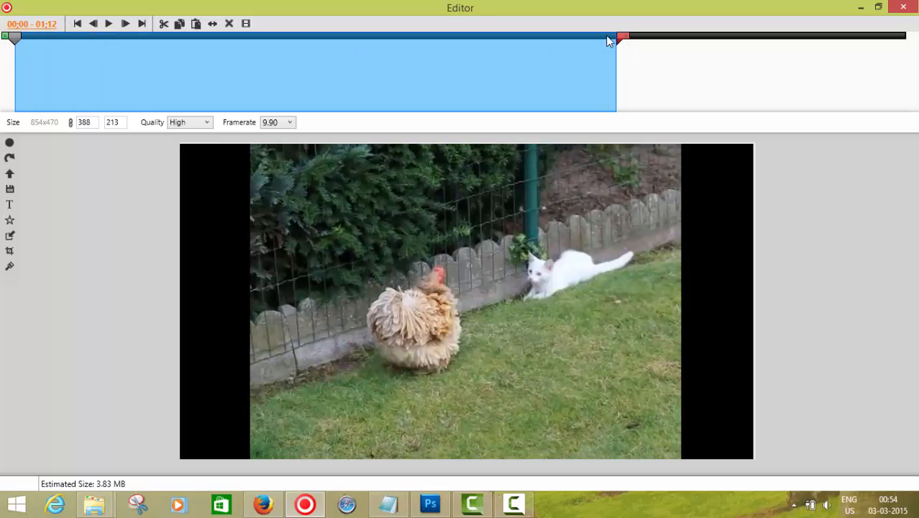
drag(622, 37, 900, 42)
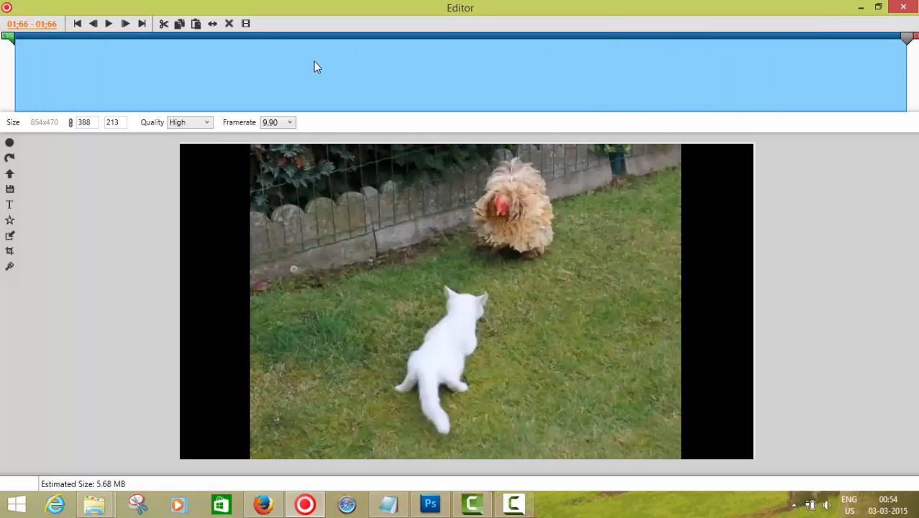
Apply Time Remapping to remove every second frame from the entire timeline.
click(246, 24)
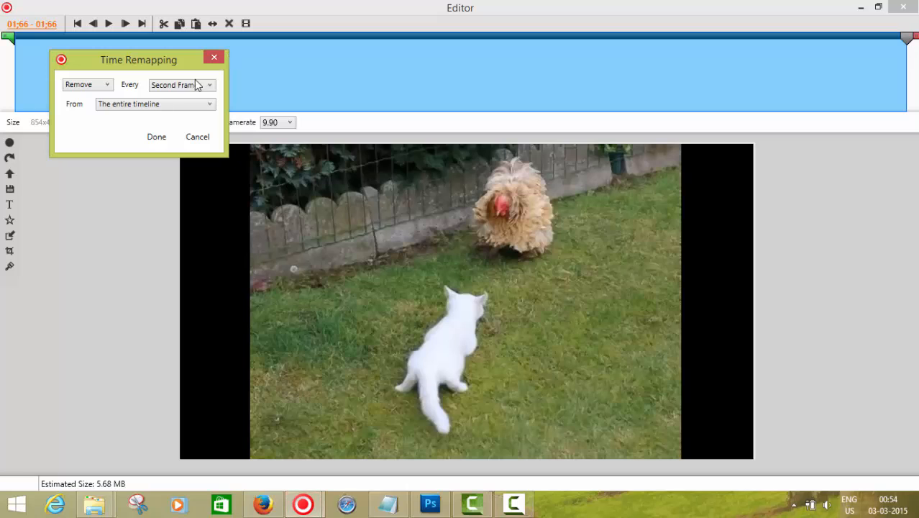
click(157, 137)
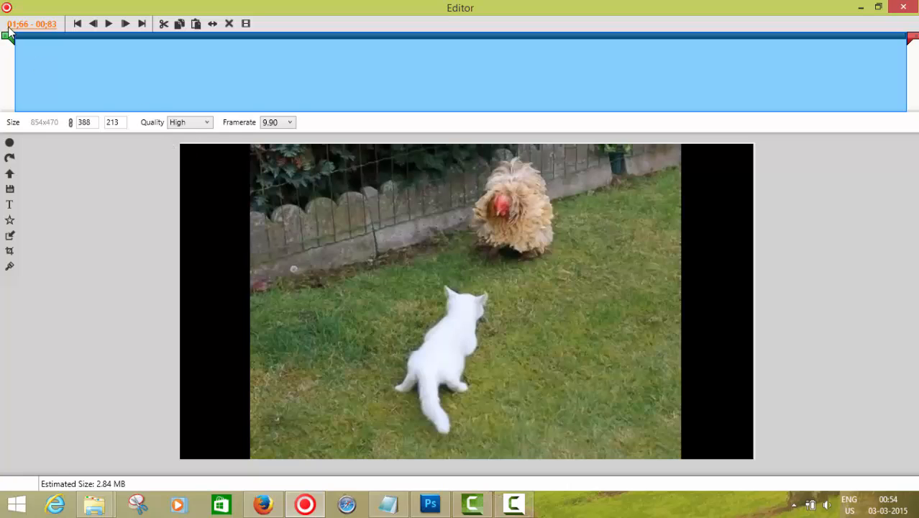
Try starting the clip at 00:07 and browse the available frame rates without choosing one.
drag(27, 43, 87, 46)
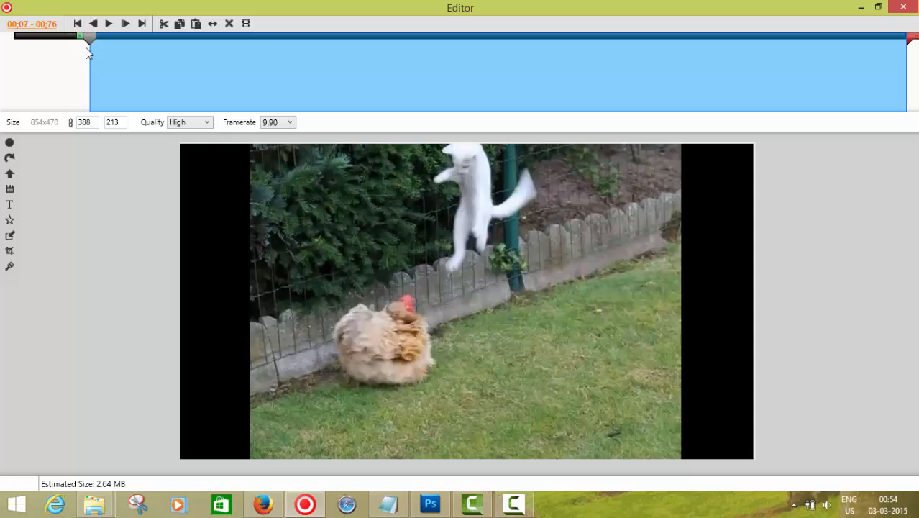
click(289, 122)
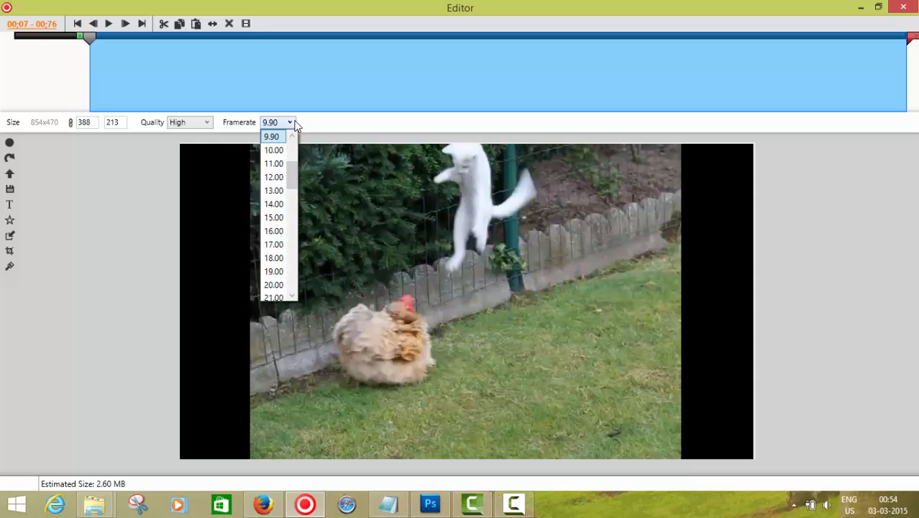
click(296, 122)
click(295, 121)
mouse_move(291, 179)
mouse_down()
mouse_move(293, 249)
mouse_move(297, 167)
mouse_move(301, 176)
mouse_up()
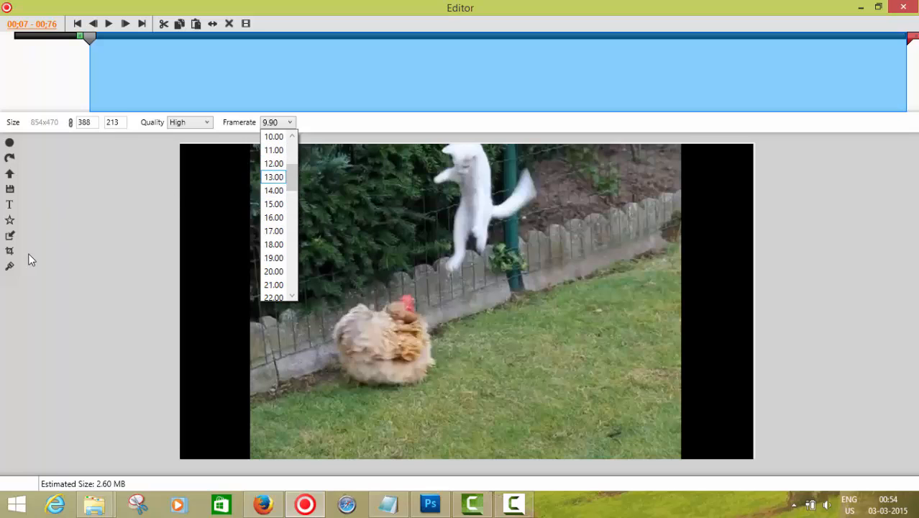
click(81, 260)
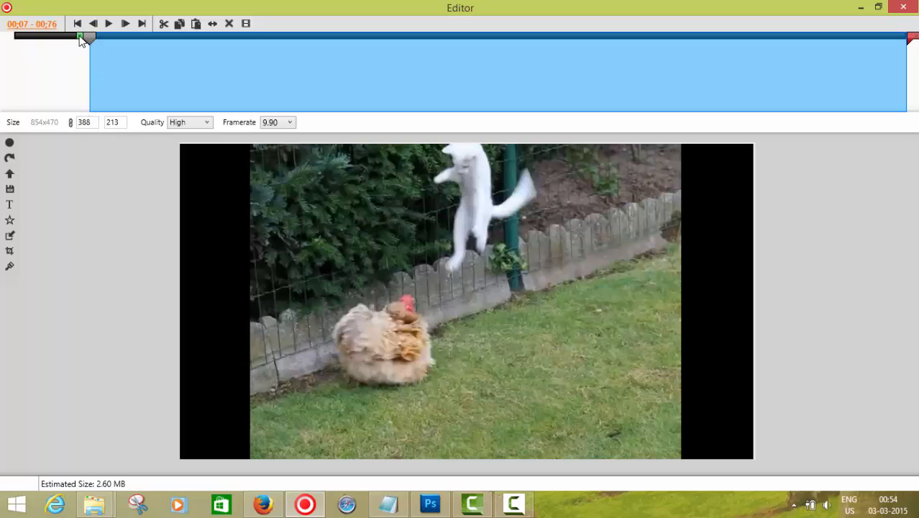
Set the clip selection to run from 00:00 to about 00:66 and preview its playback.
drag(81, 40, 11, 57)
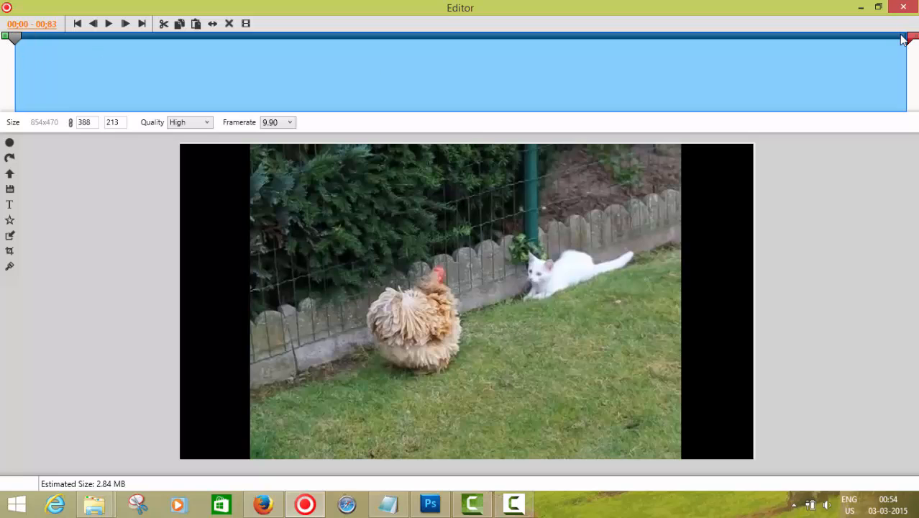
click(842, 37)
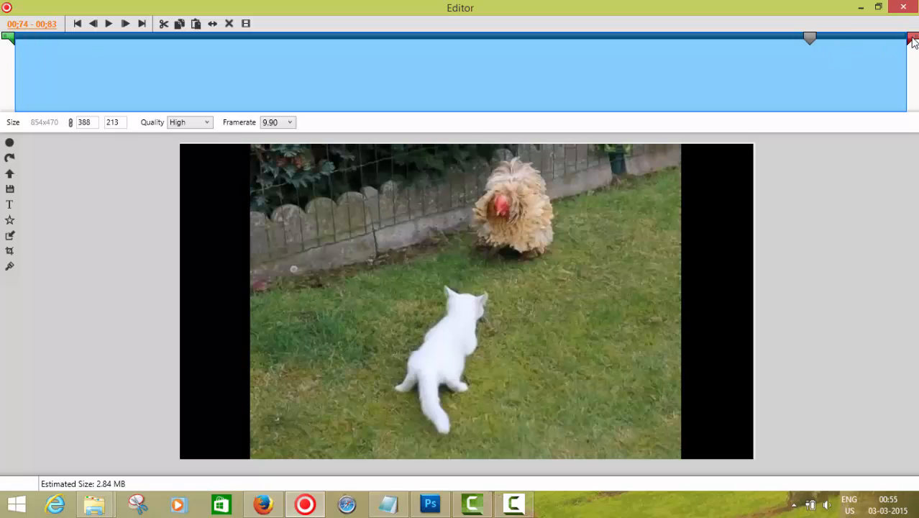
drag(913, 41, 731, 58)
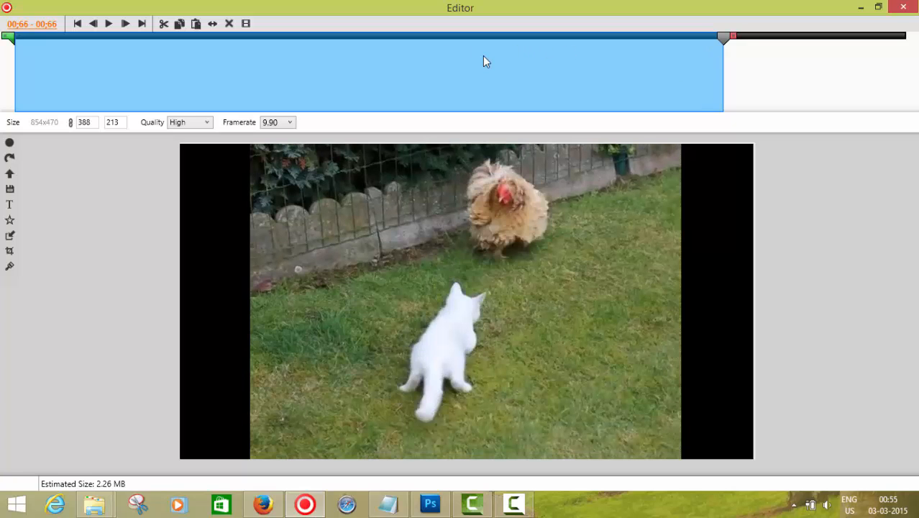
click(108, 24)
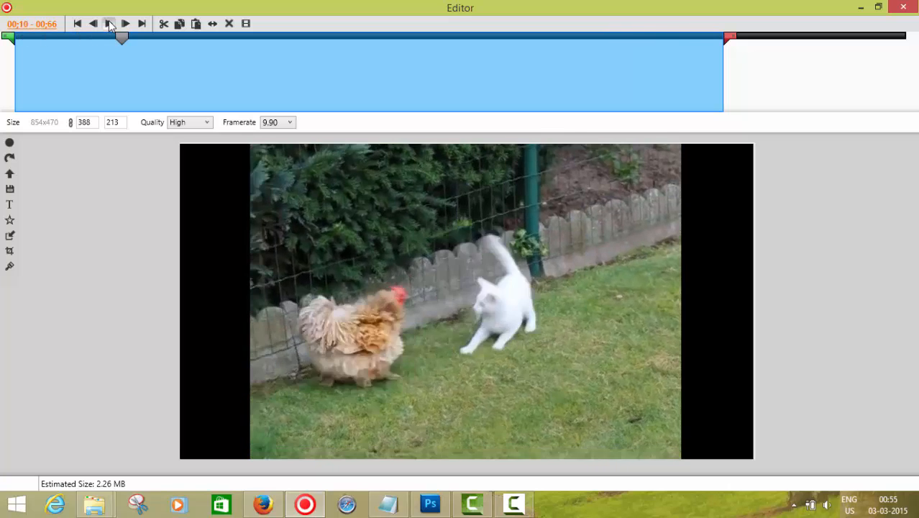
click(108, 24)
Set the clip's frame rate to 7.00 and preview the playback.
click(289, 123)
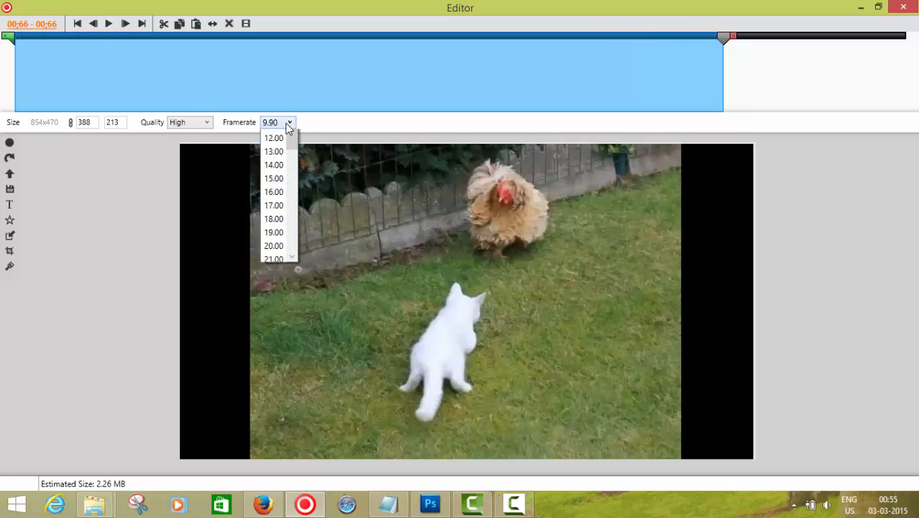
drag(291, 164, 290, 140)
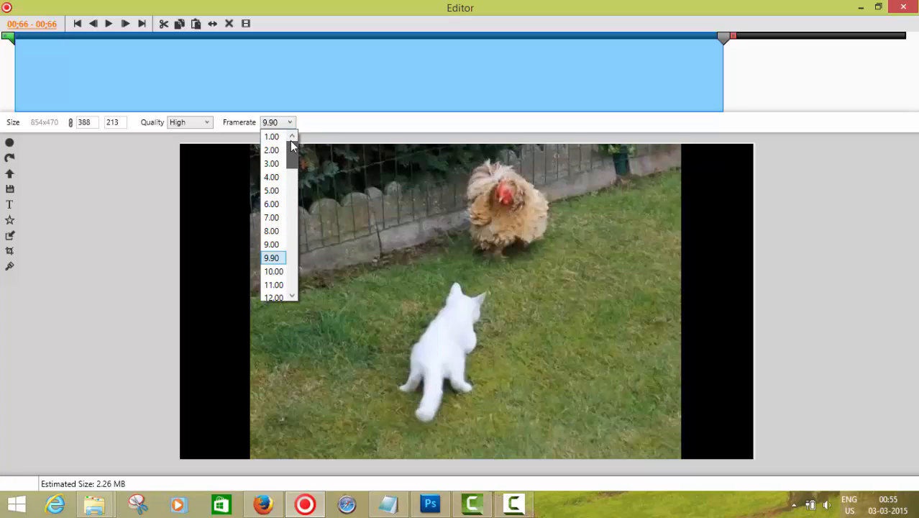
click(273, 217)
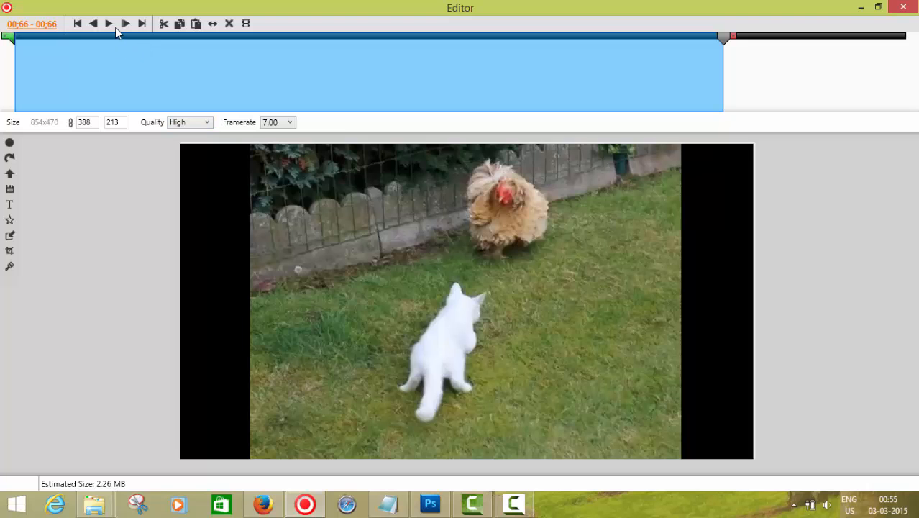
click(113, 24)
Try the Grayscale and Luminate effects on the clip, and turn both off.
click(9, 222)
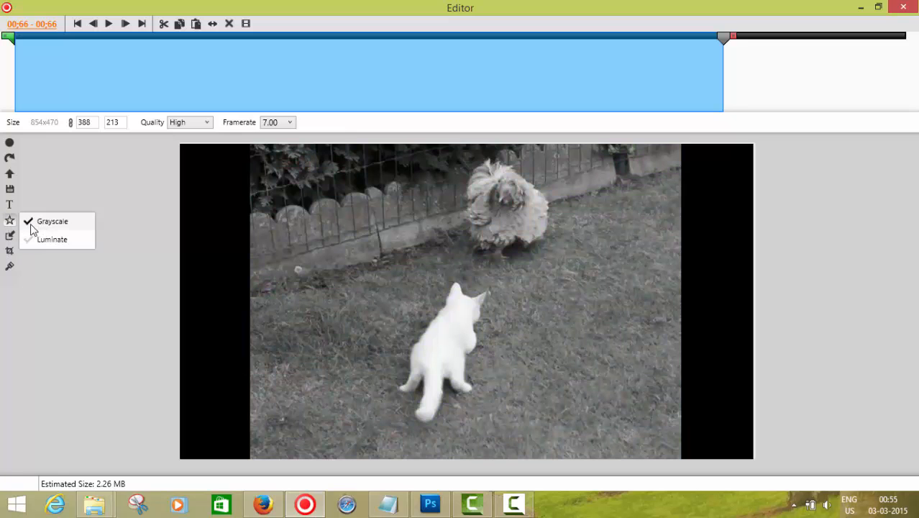
click(34, 241)
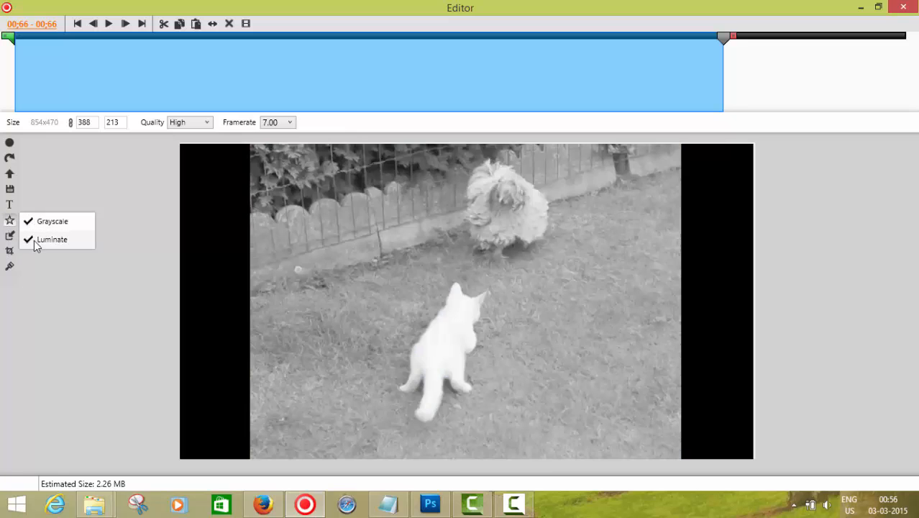
click(34, 225)
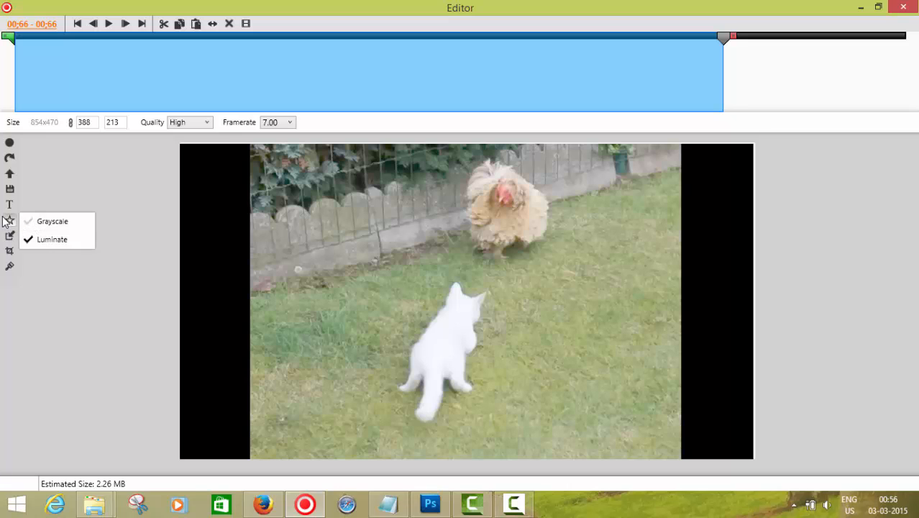
click(47, 240)
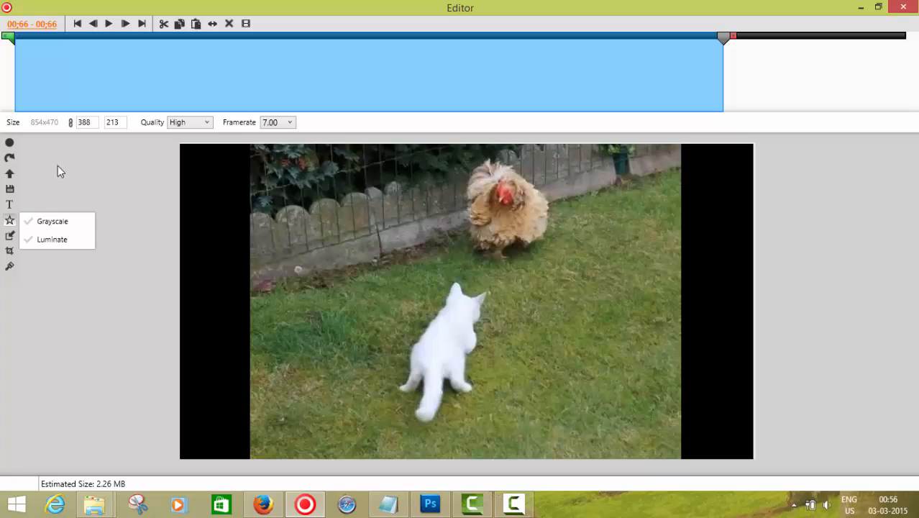
Crop the clip to about 618 x 467 to cut off the black bars beside the picture.
click(12, 254)
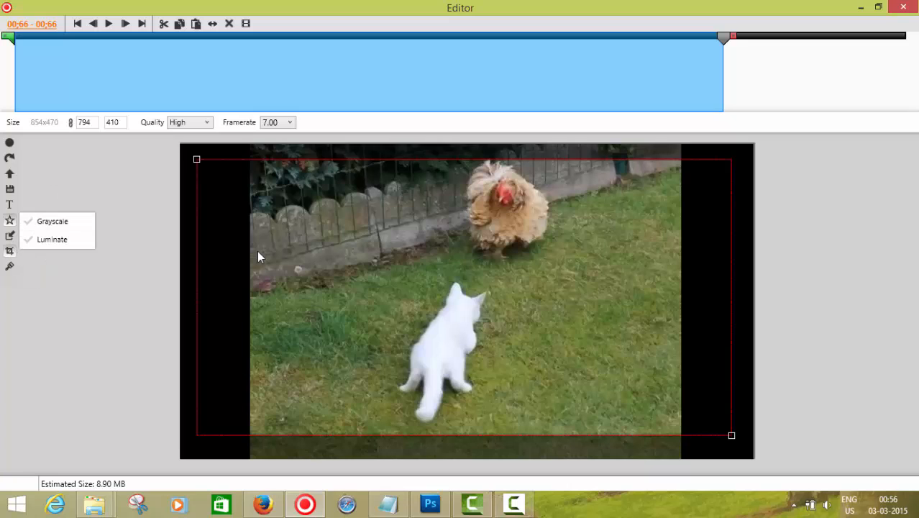
drag(250, 160, 250, 137)
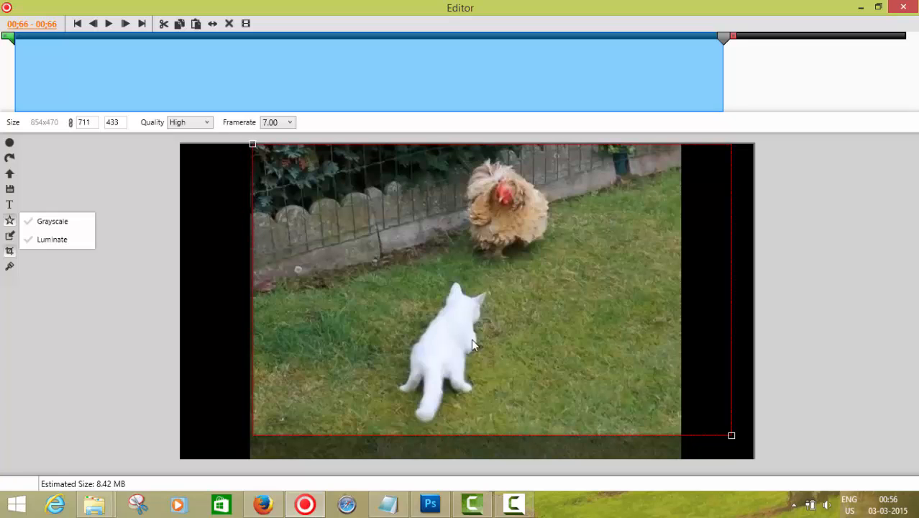
drag(727, 437, 666, 458)
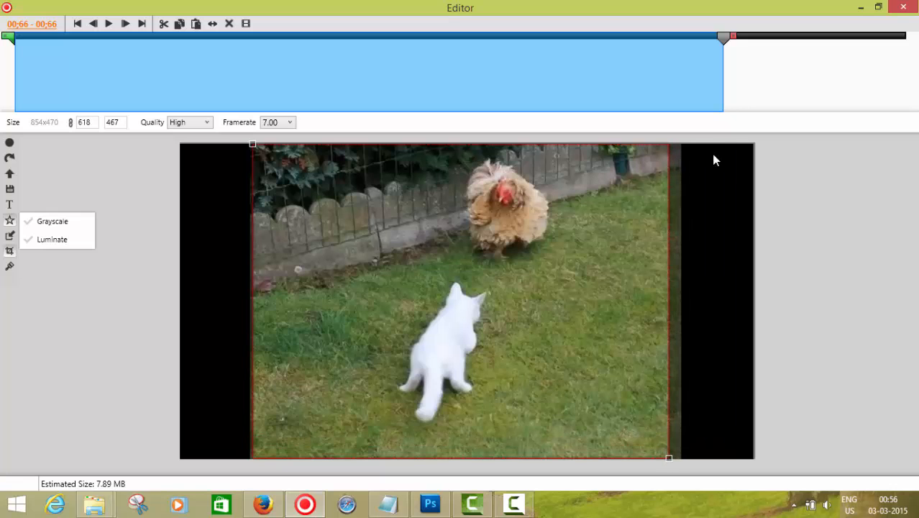
Adjust the crop to about 598 x 467, extending its right edge to the picture's border and moving its left edge inward.
drag(642, 46, 442, 52)
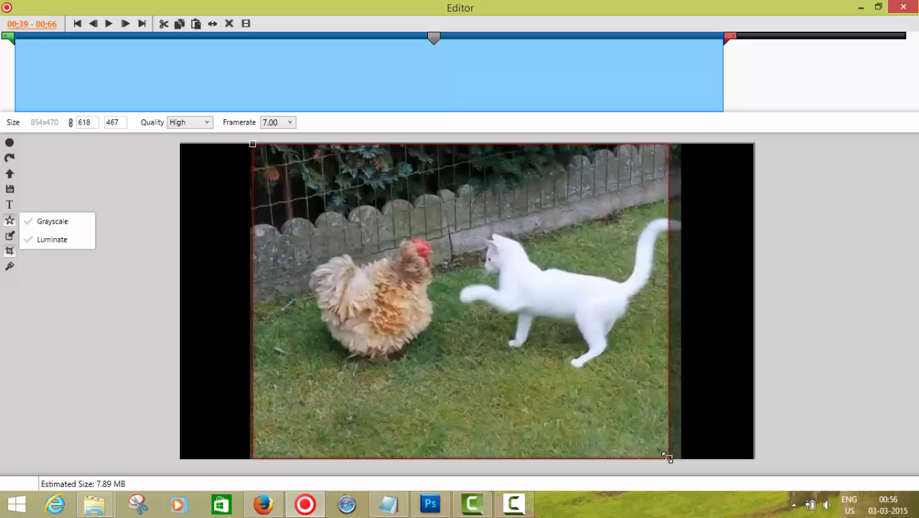
drag(667, 456, 679, 457)
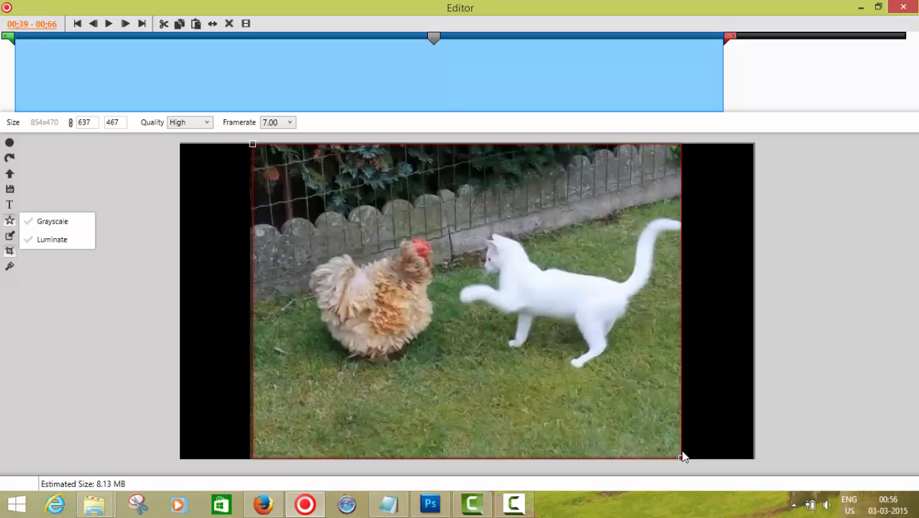
drag(435, 37, 221, 59)
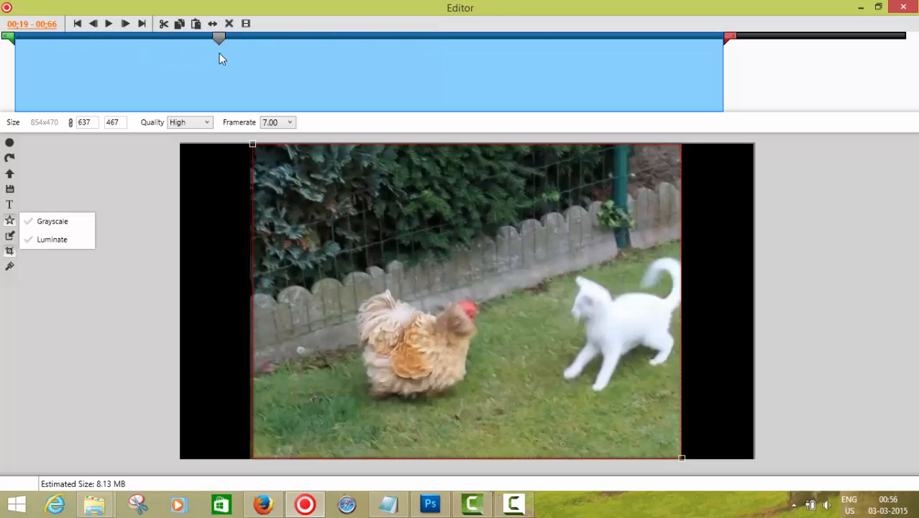
drag(253, 144, 276, 142)
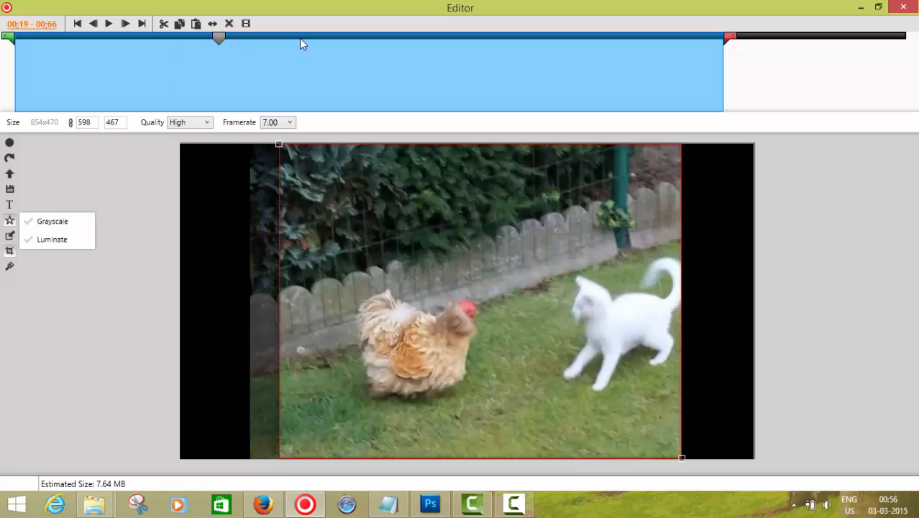
drag(120, 43, 599, 49)
Set the output width to 400 with proportional height, and keep the quality at High.
double_click(93, 122)
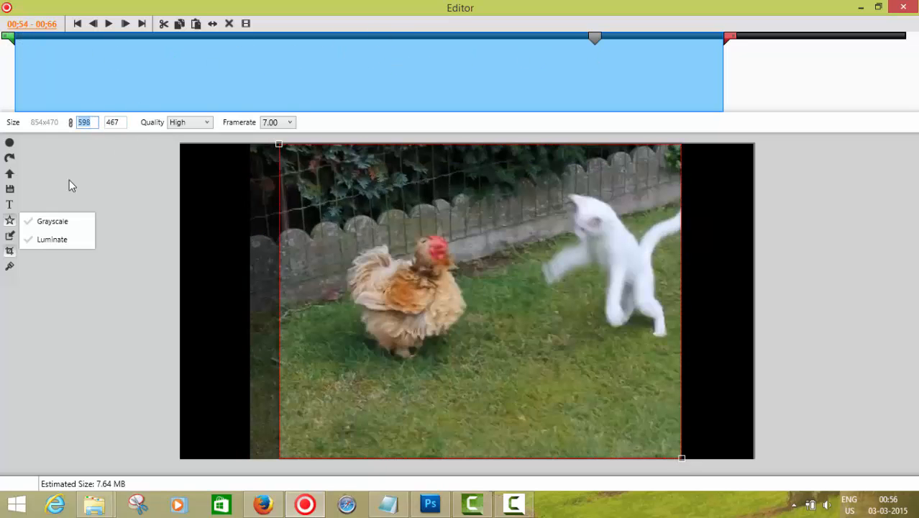
text(4)
text(10)
text(400)
click(132, 178)
click(207, 122)
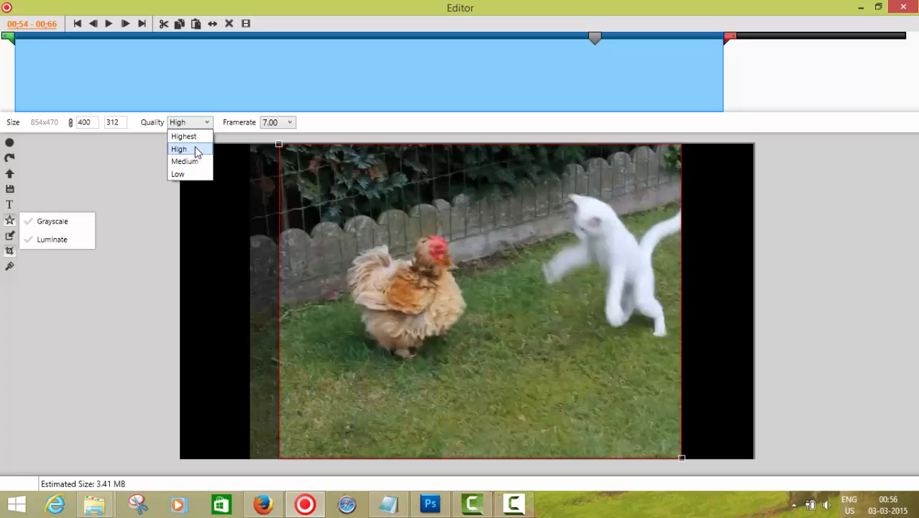
click(197, 151)
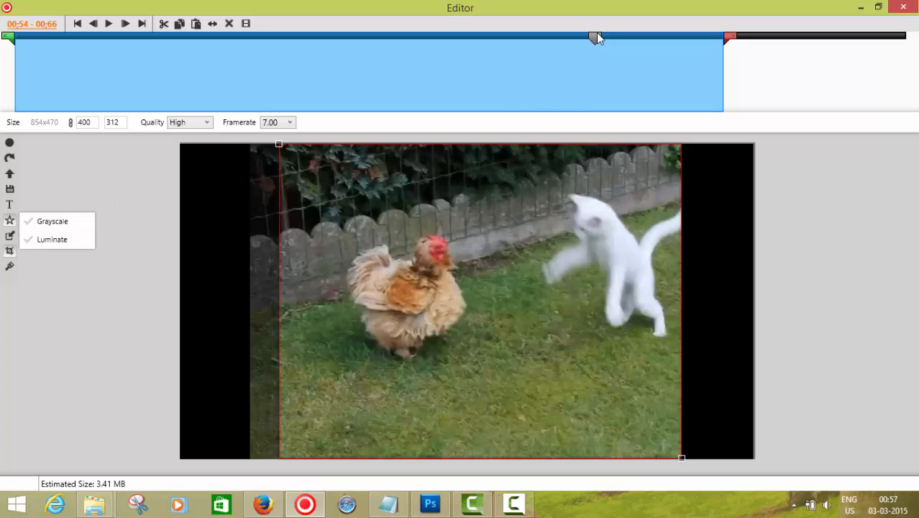
Go to the clip's first frame and place a text caption in the lower-right corner of the cropped picture.
drag(596, 36, 4, 64)
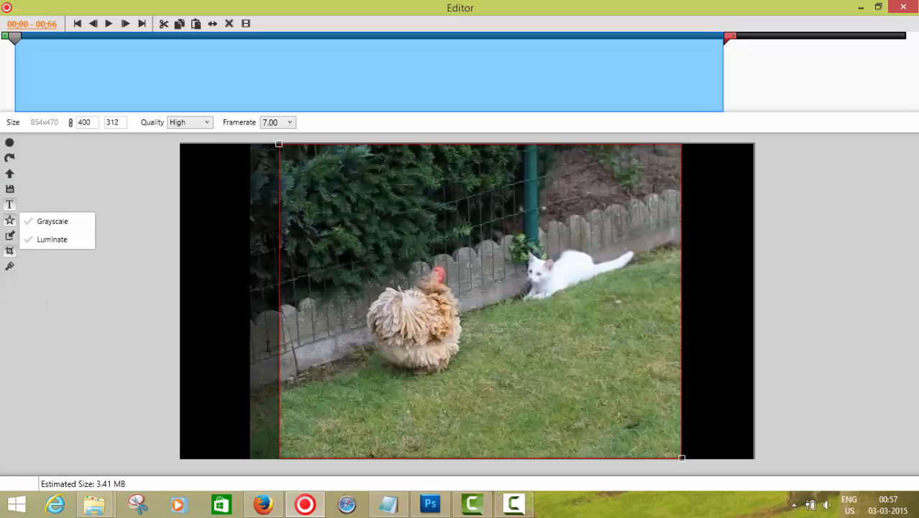
click(575, 435)
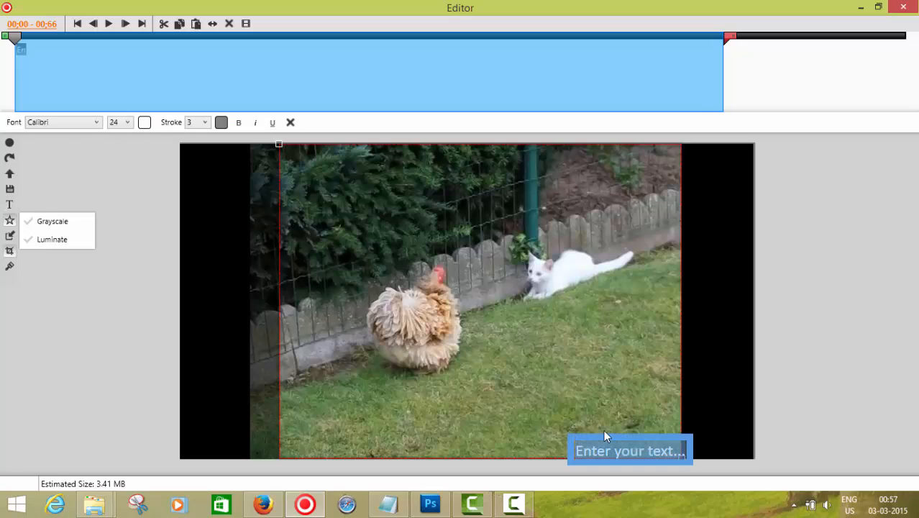
drag(605, 435, 594, 409)
Replace the caption's placeholder text with OHMAGIF.COM and make it bold.
double_click(593, 424)
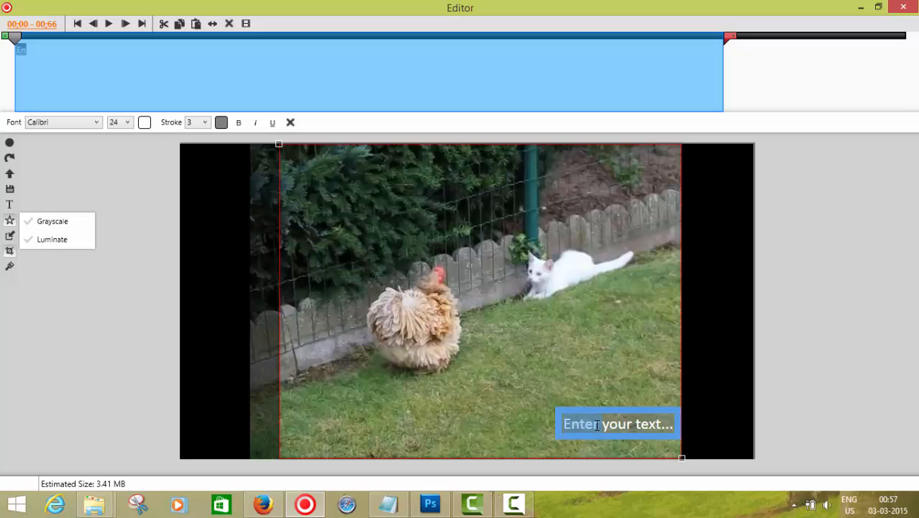
key(Delete)
key(Delete)
key(Delete)
key(Delete)
key(Delete)
key(Delete)
key(Delete)
key(Delete)
key(Delete)
key(Delete)
key(Delete)
key(Delete)
key(Delete)
key(Delete)
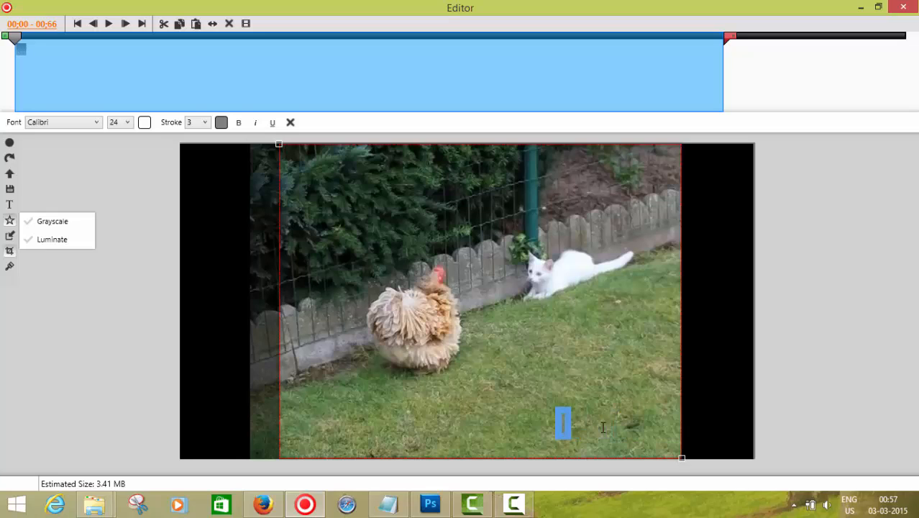
text(OHMAGIF.)
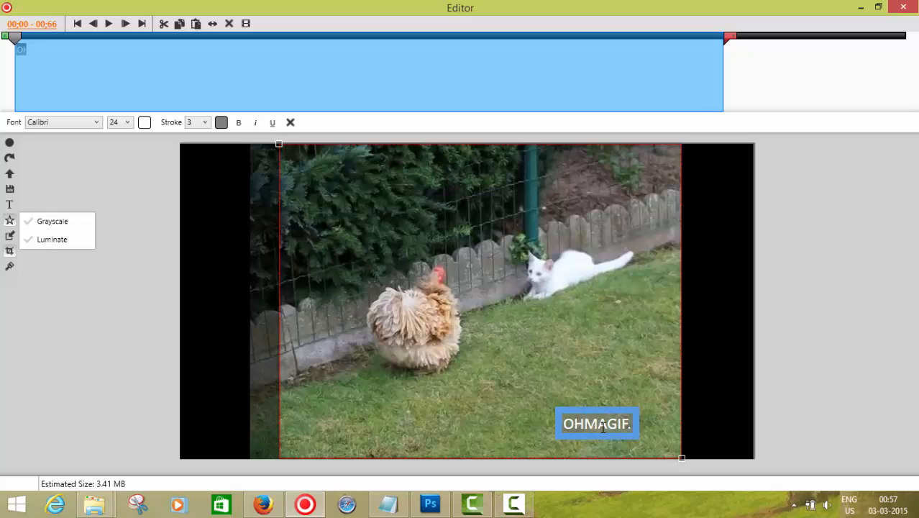
text(COM)
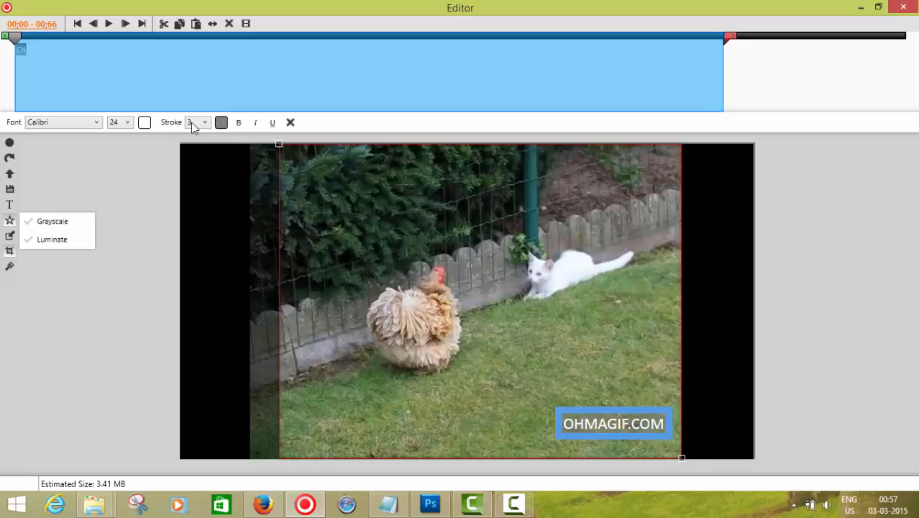
click(238, 123)
Try the Comic Sans MS and Cambria fonts on the OHMAGIF.COM caption, and switch back to Calibri.
click(62, 124)
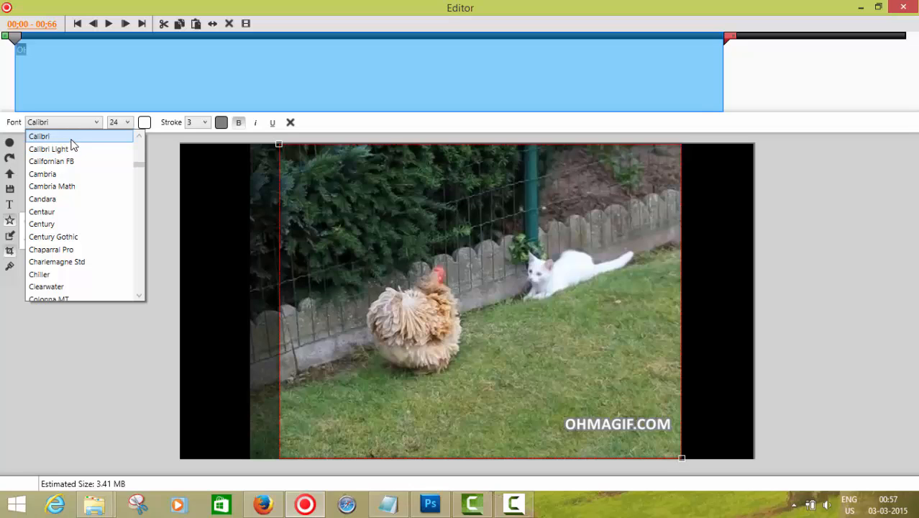
scroll(76, 200, down, 2)
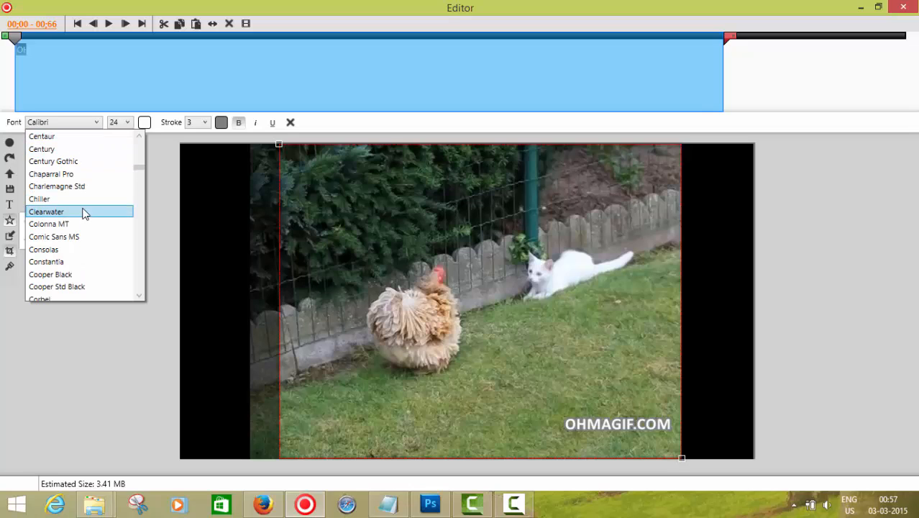
click(72, 237)
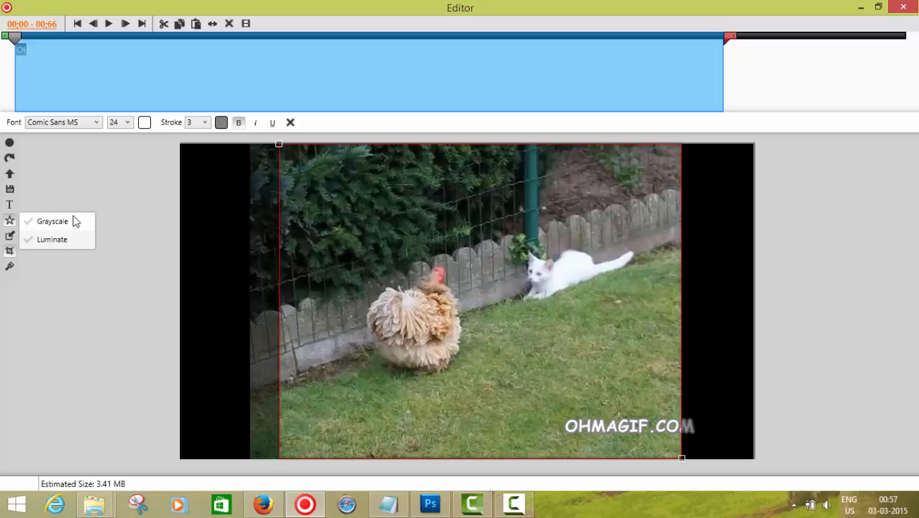
click(92, 124)
scroll(76, 176, up, 4)
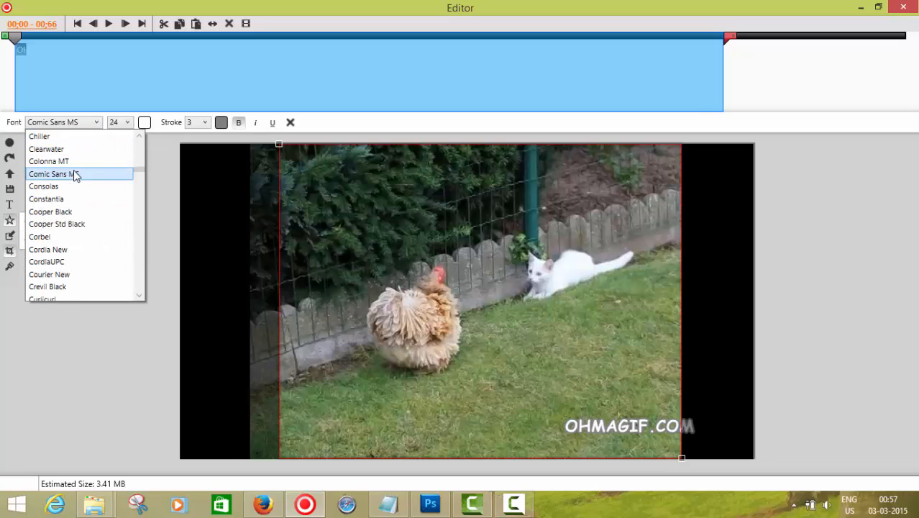
click(72, 151)
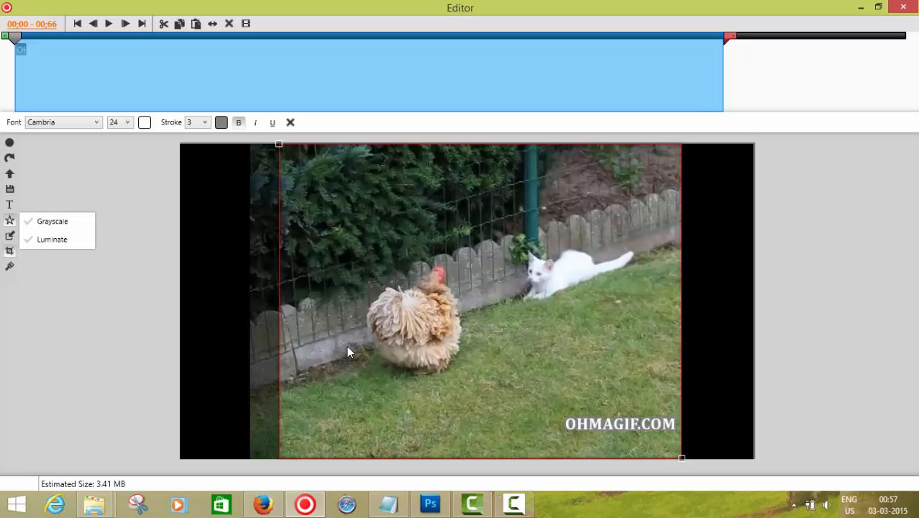
click(62, 122)
scroll(67, 185, up, 1)
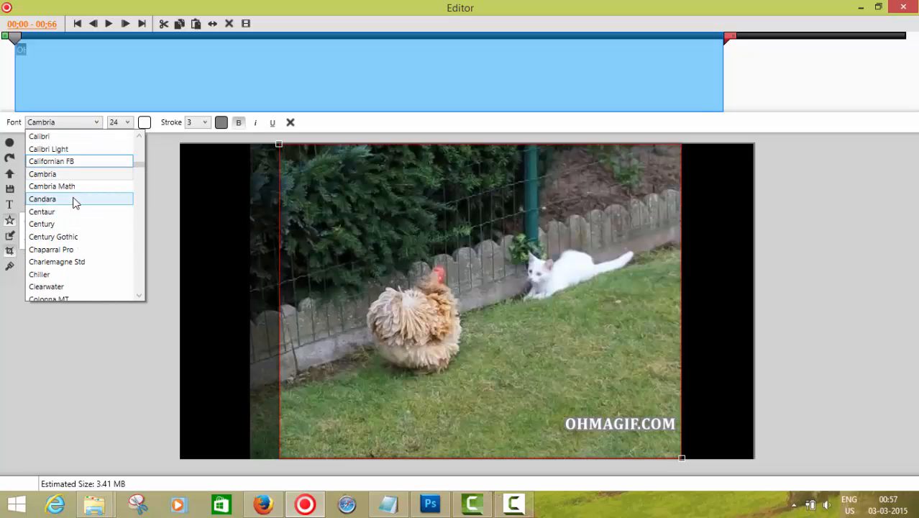
click(62, 136)
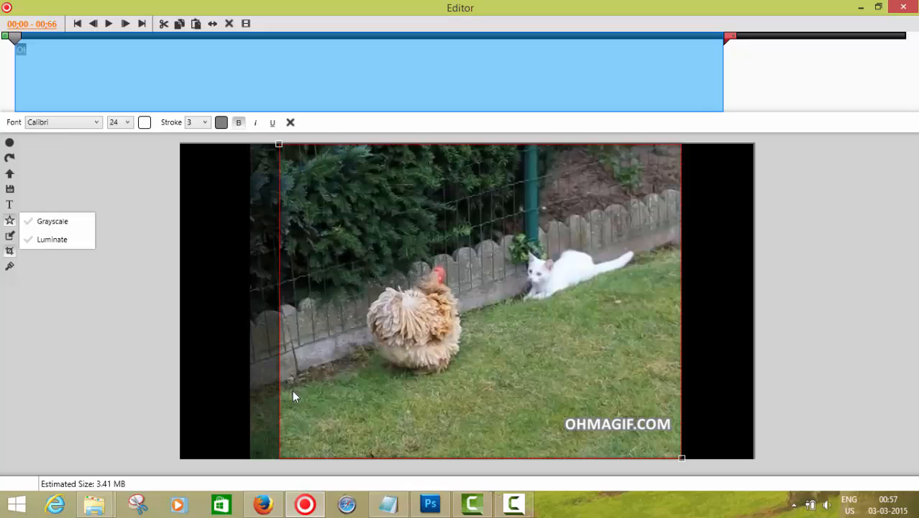
Set the caption's stroke to 2 and move it down to the crop's bottom edge.
click(205, 122)
click(206, 136)
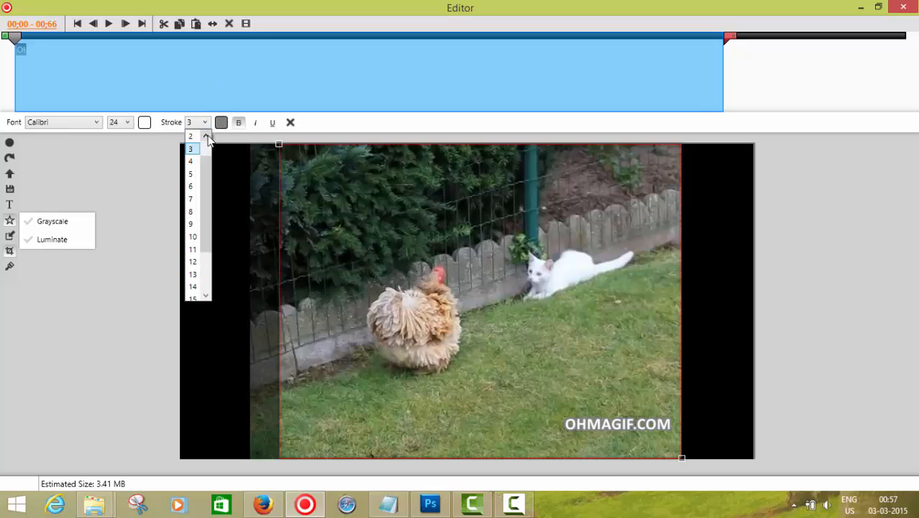
click(195, 137)
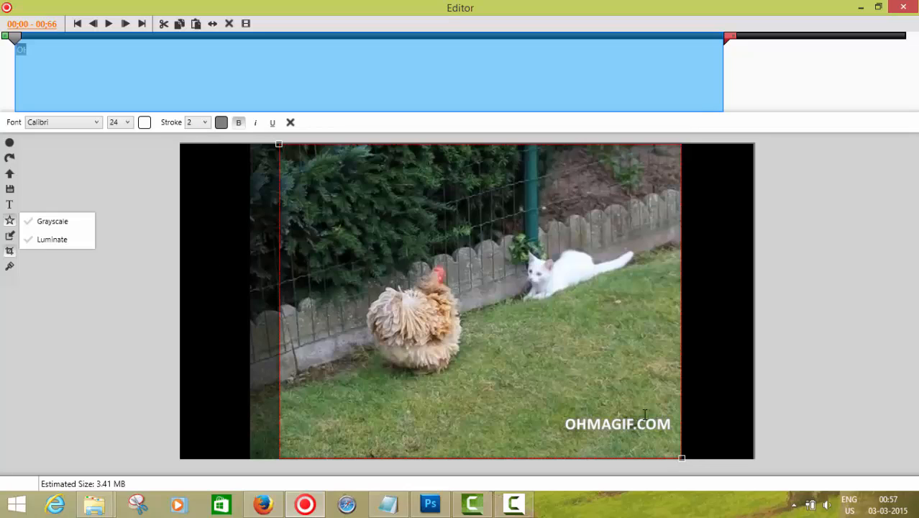
drag(646, 434, 644, 451)
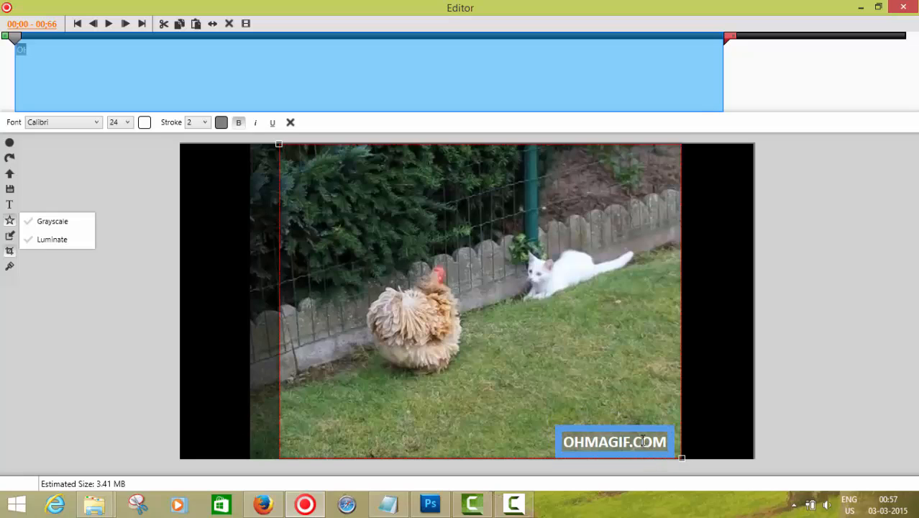
Reduce the OHMAGIF.COM caption's font size to 22 and move it into the crop's lower-right corner.
click(625, 355)
click(633, 438)
click(127, 122)
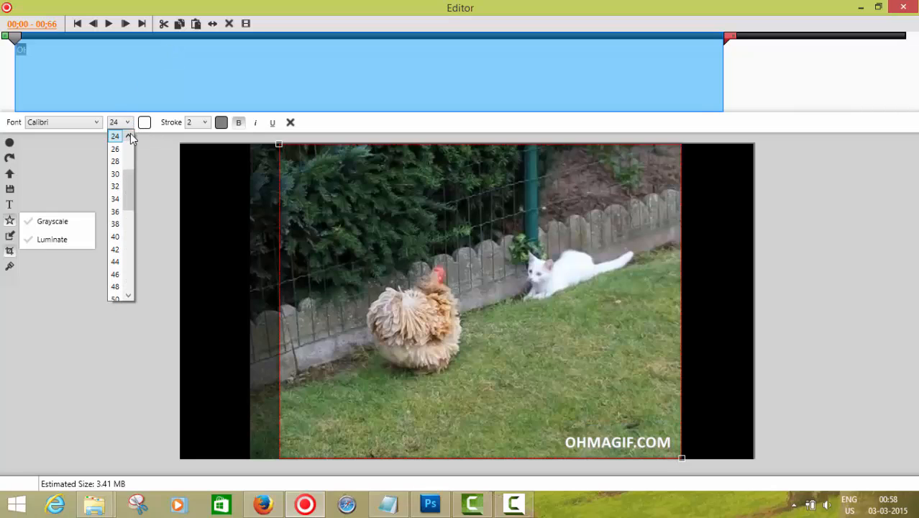
click(117, 137)
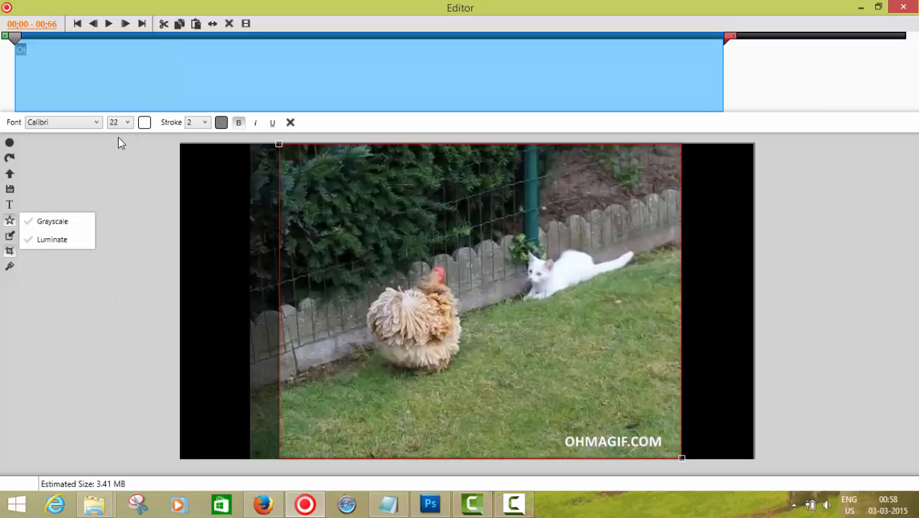
click(643, 446)
drag(645, 448, 653, 452)
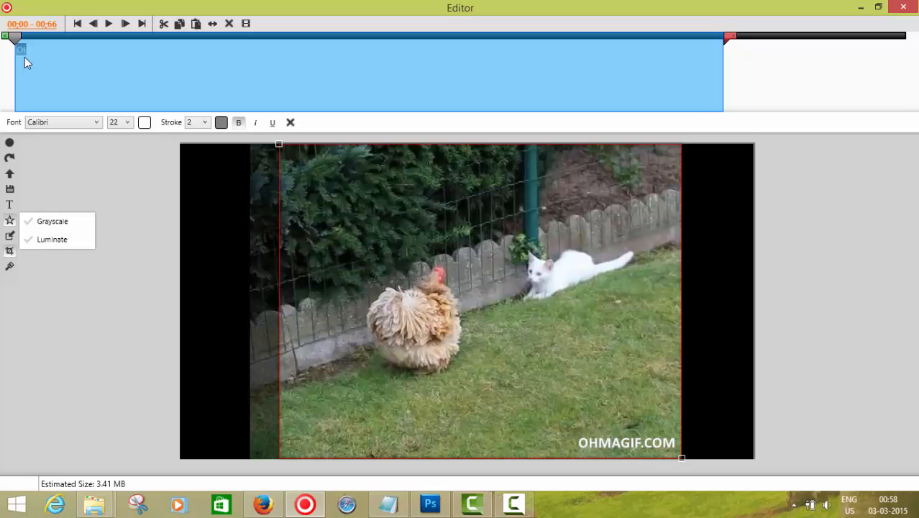
Extend the OHMAGIF.COM caption over the whole selection up to 00:66 and preview the playback.
drag(25, 48, 253, 62)
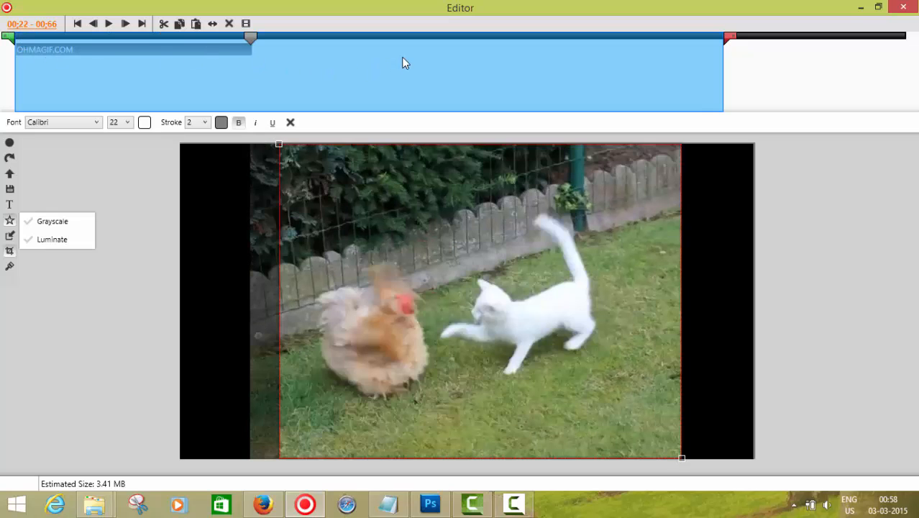
drag(466, 49, 718, 52)
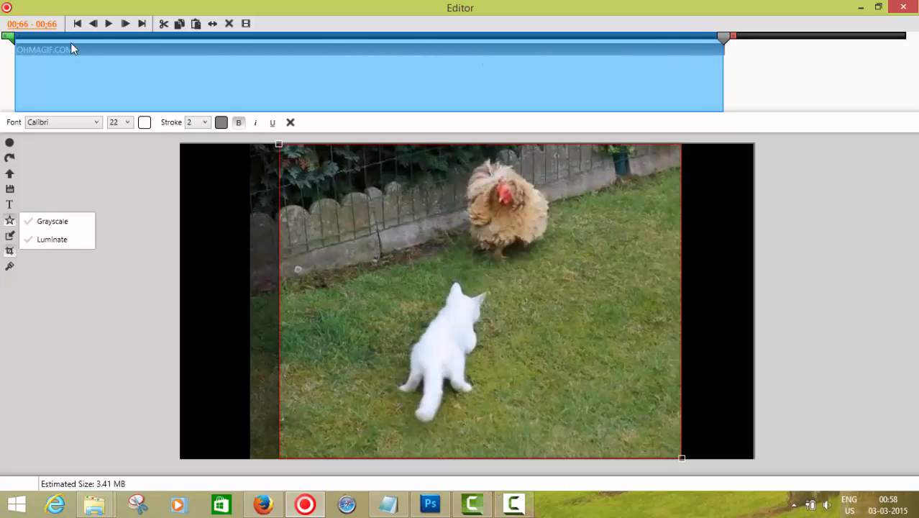
click(113, 27)
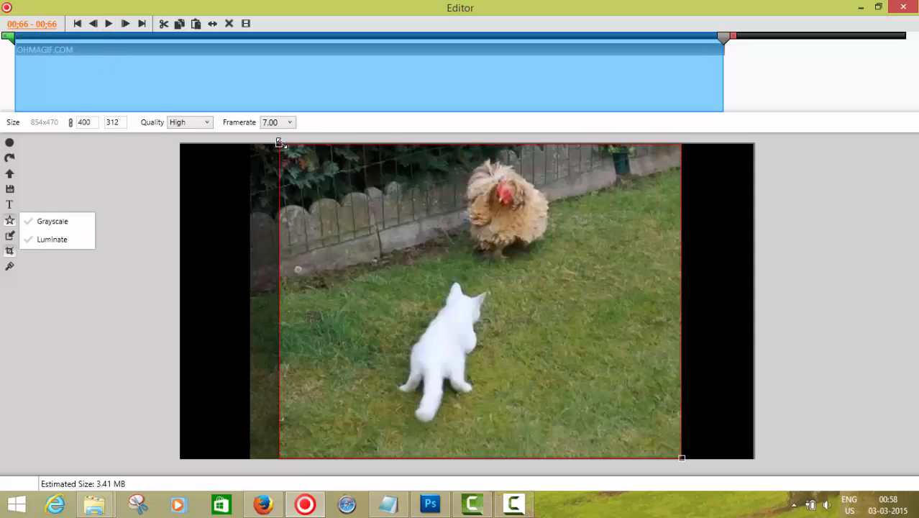
Widen the crop on its left side to about 628 x 467 and set the output width to 400 again.
drag(279, 145, 253, 141)
click(85, 121)
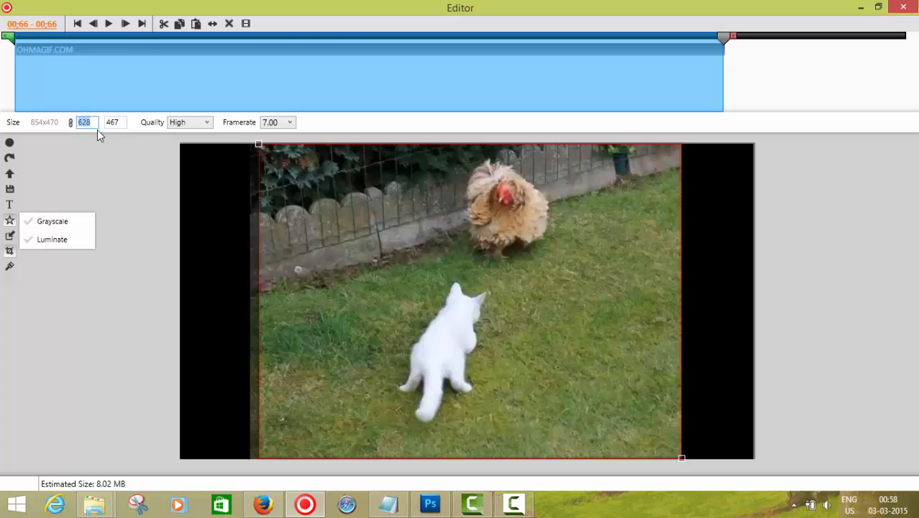
text(400)
click(190, 204)
Add a NINJA CAT caption to the right of the cat at 00:64, with font size 36.
mouse_move(702, 41)
mouse_down()
mouse_move(522, 44)
mouse_move(709, 29)
mouse_up()
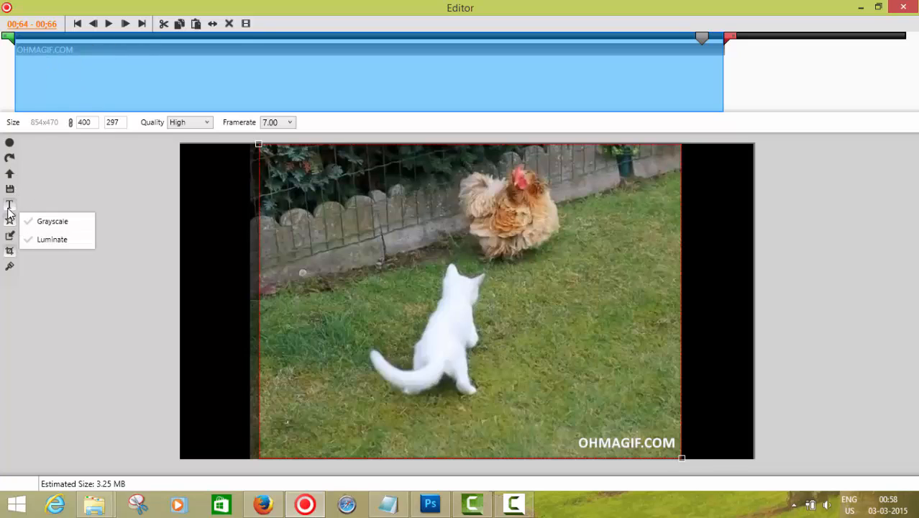
click(525, 287)
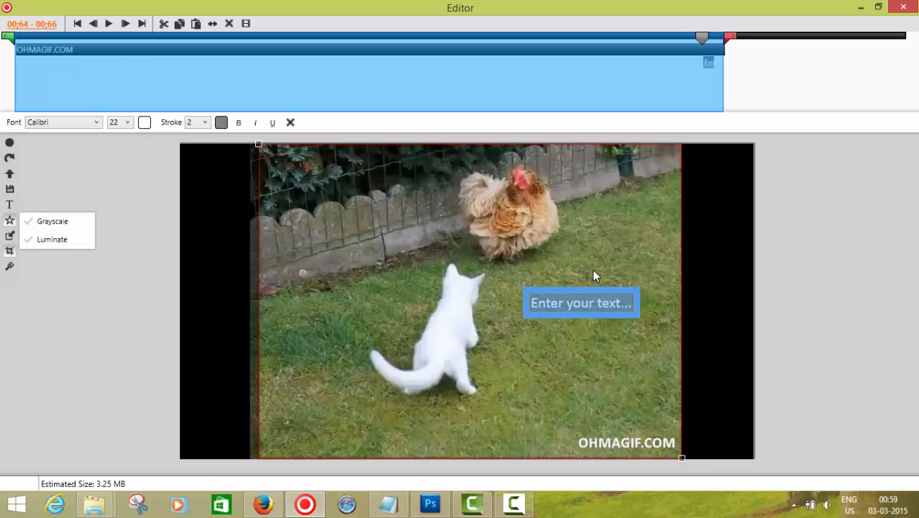
text(NINJA CAT)
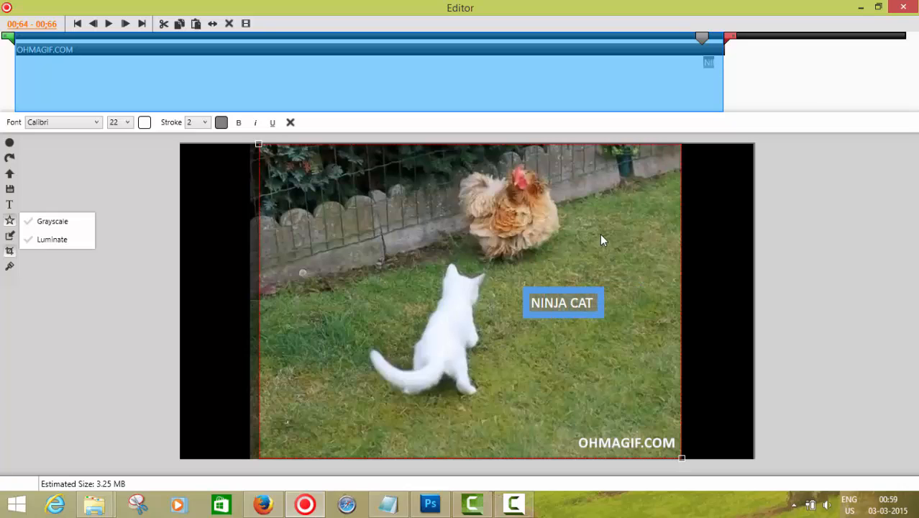
key(BackSpace)
click(126, 122)
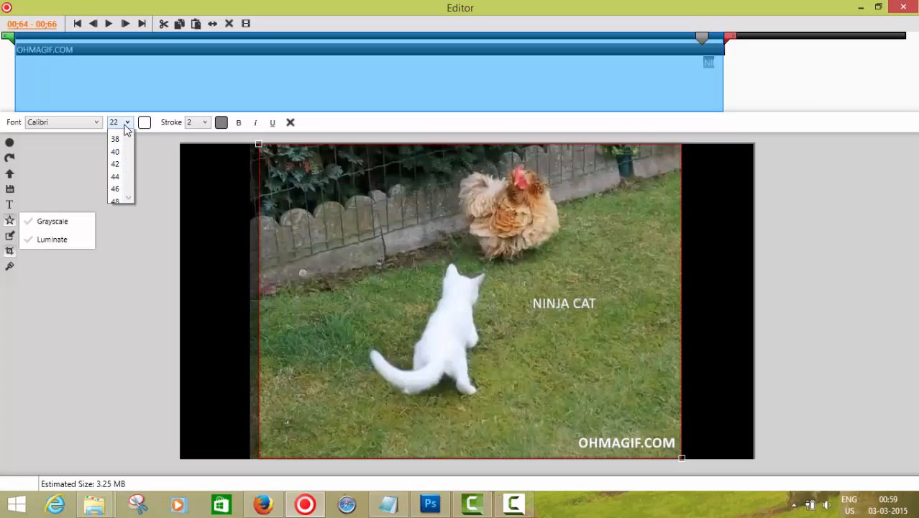
click(117, 224)
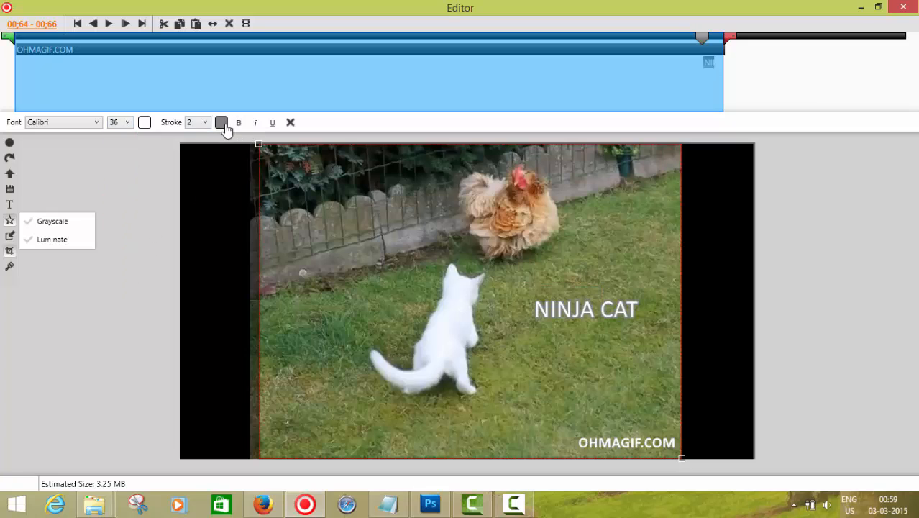
Set the NINJA CAT caption's text colour to red and make the text bold.
click(144, 123)
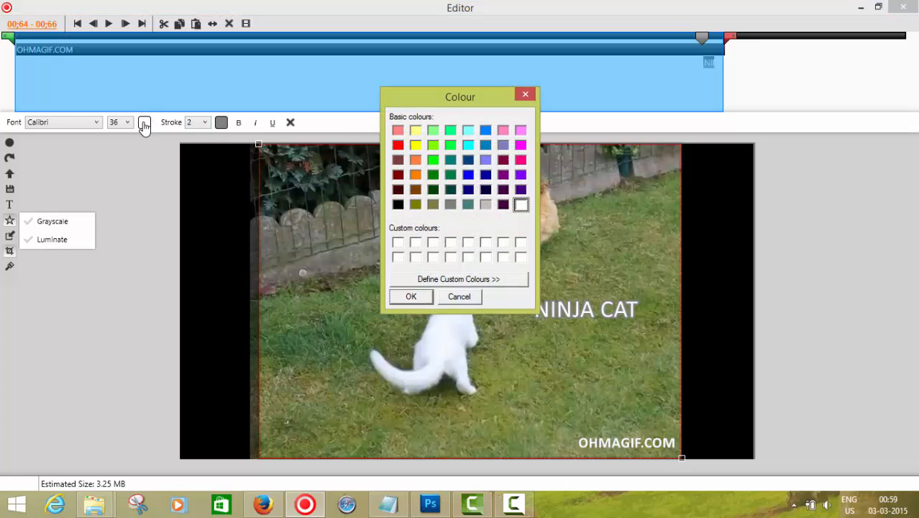
click(398, 144)
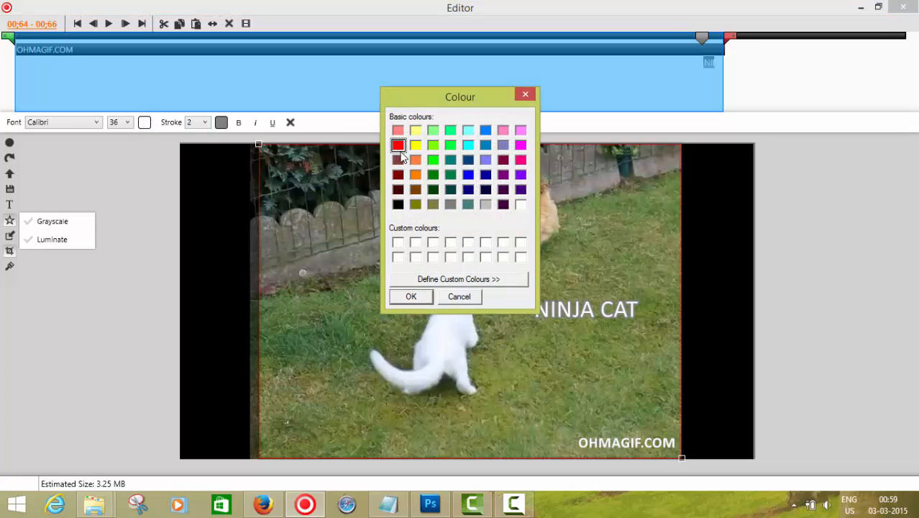
click(410, 296)
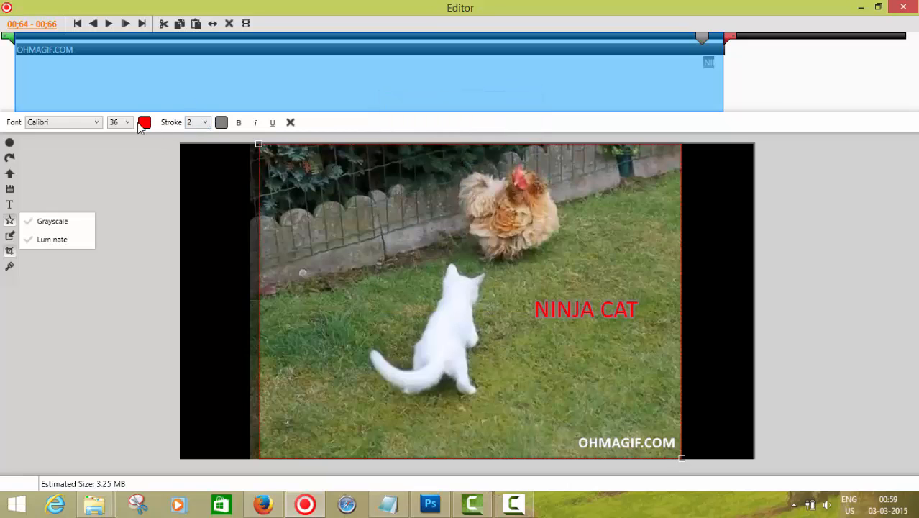
click(239, 123)
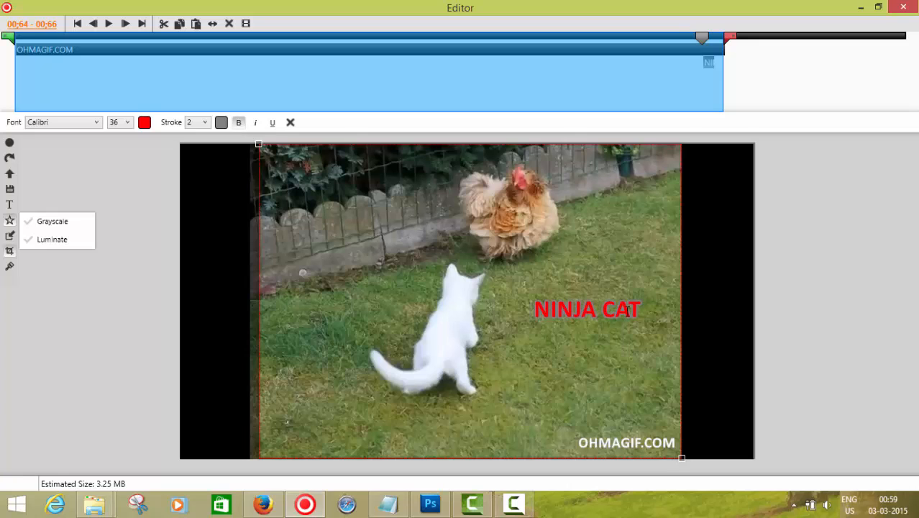
Change the NINJA CAT caption's text colour to light grey.
click(145, 122)
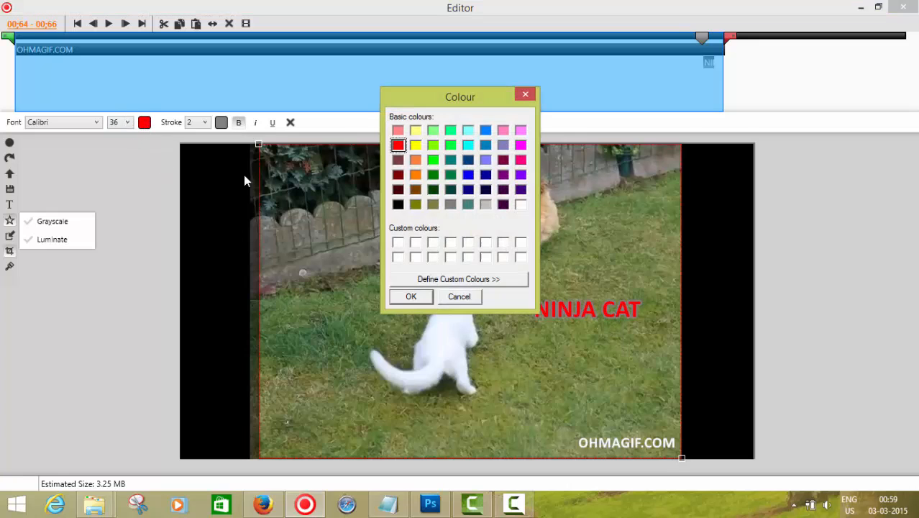
click(486, 206)
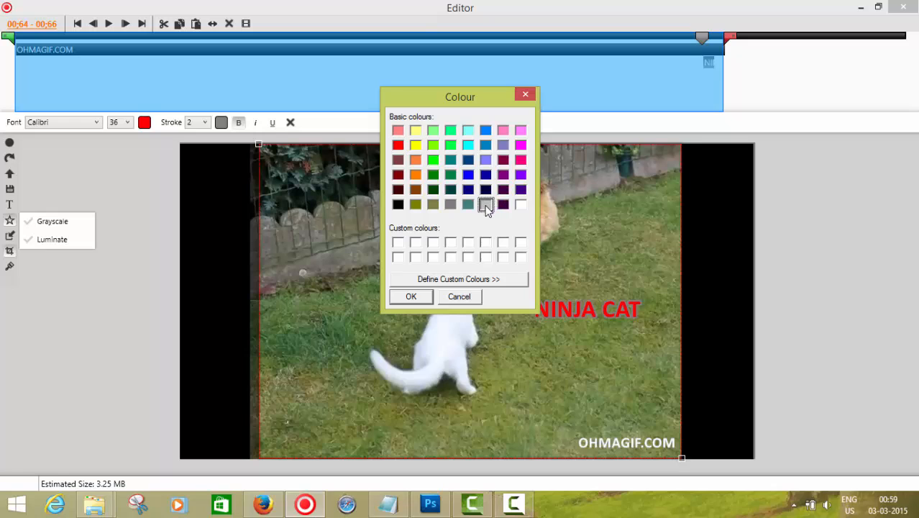
click(424, 297)
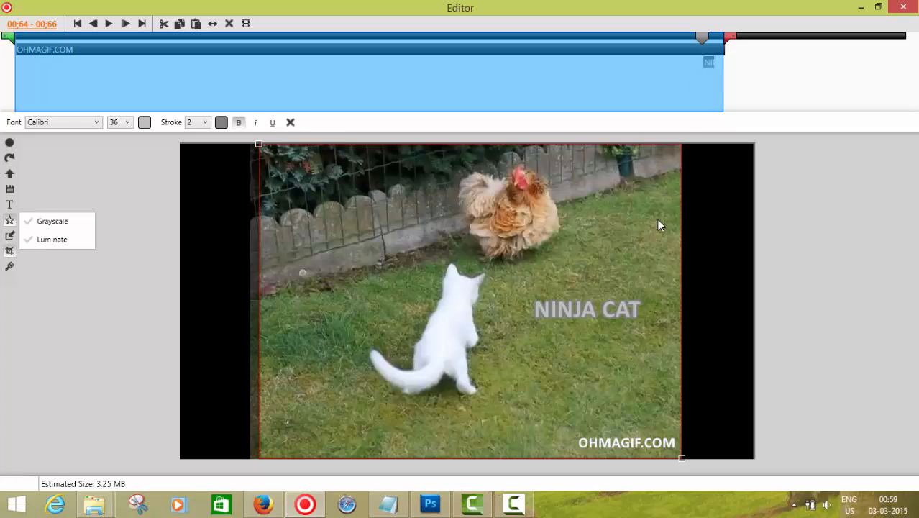
Extend the NINJA CAT caption in both directions on the timeline, ending it at 00:66, and preview the playback.
click(713, 61)
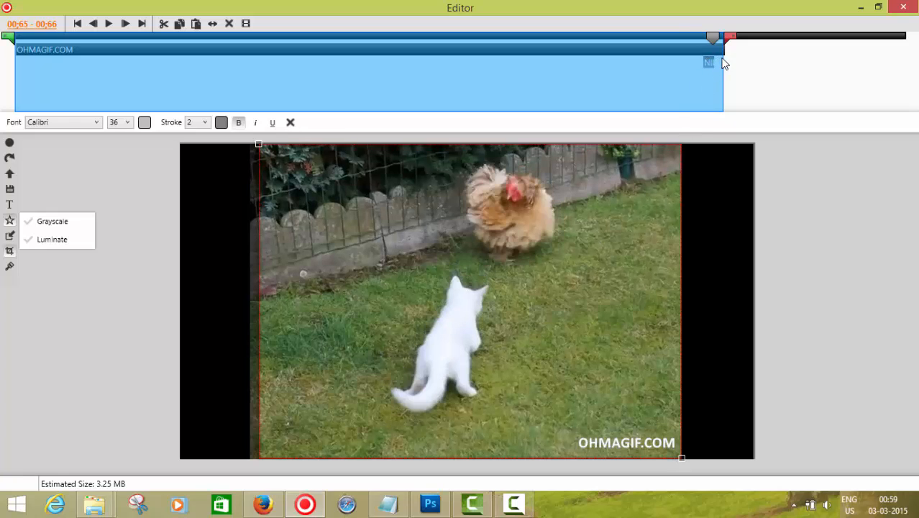
drag(714, 62, 427, 57)
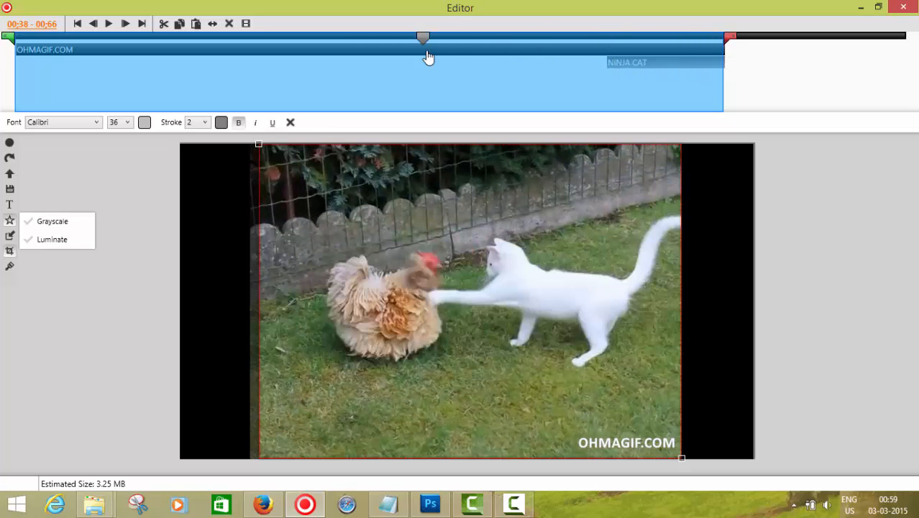
click(107, 25)
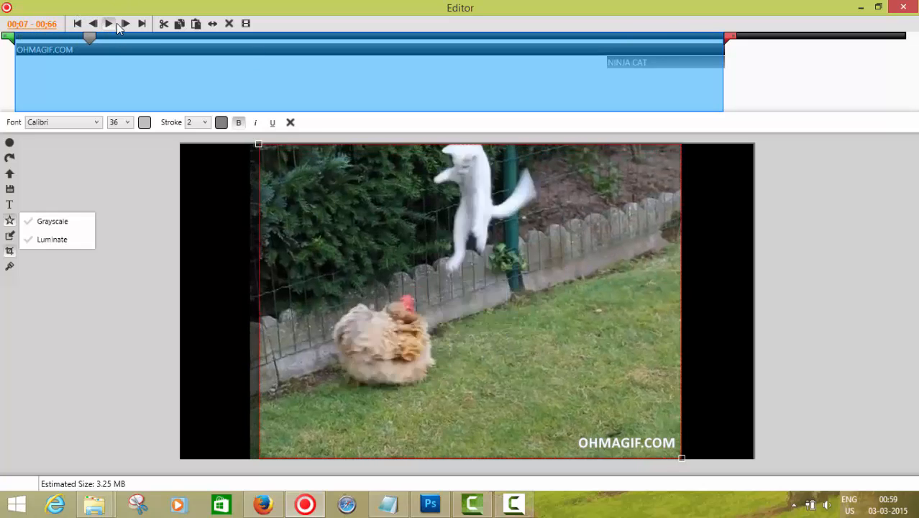
click(109, 24)
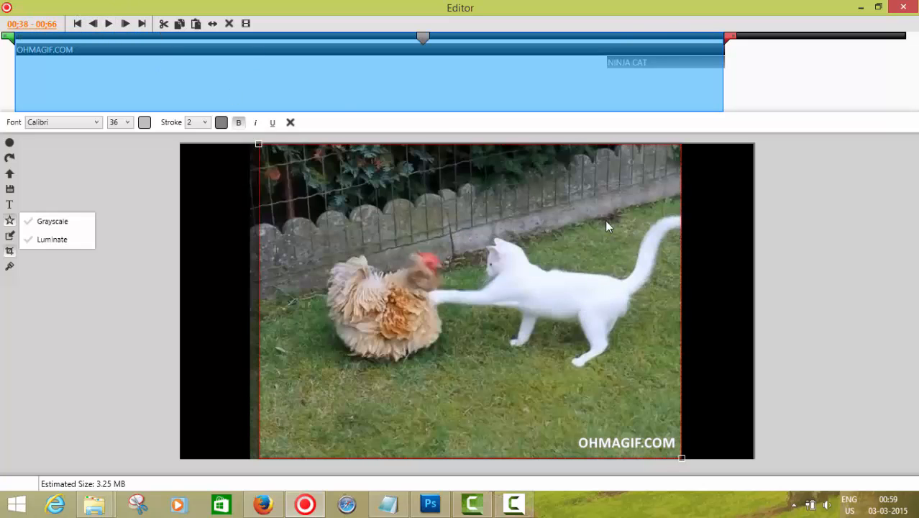
Move the NINJA CAT caption at 00:60 into the lower-left part of the crop, and delete the caption.
click(656, 36)
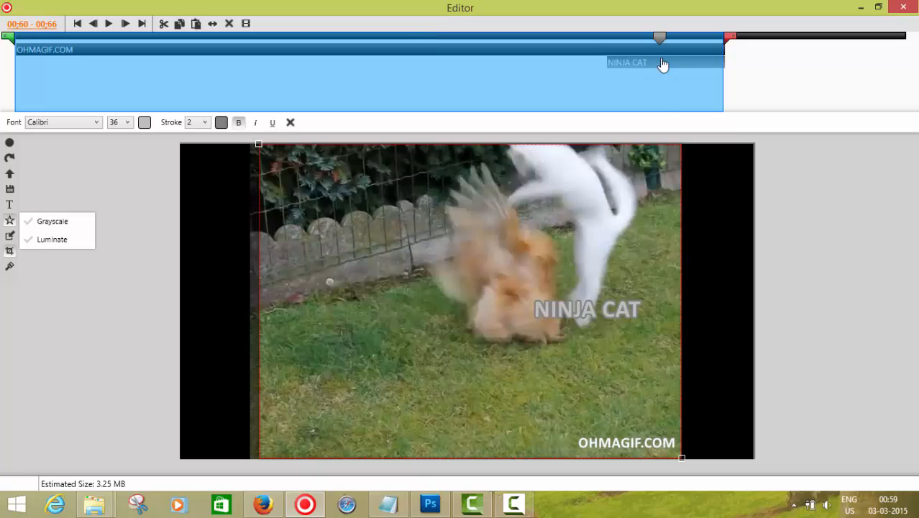
drag(611, 323, 432, 428)
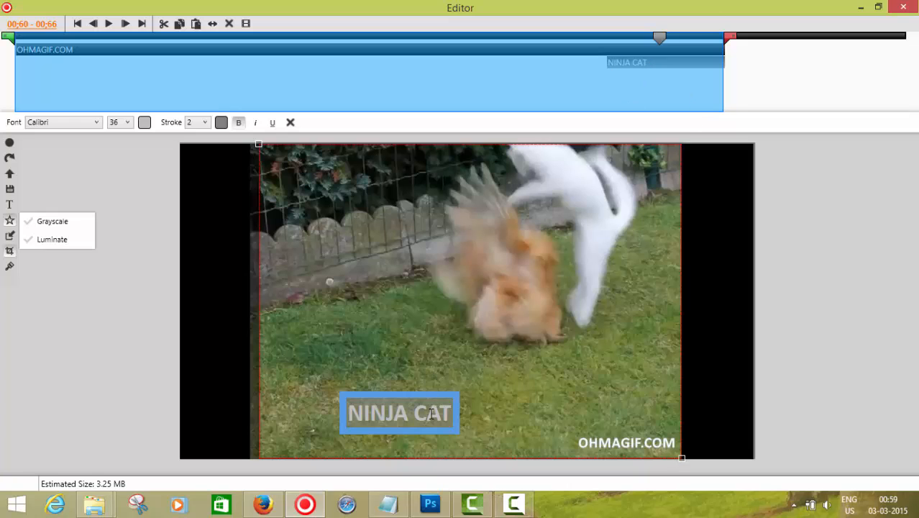
click(626, 65)
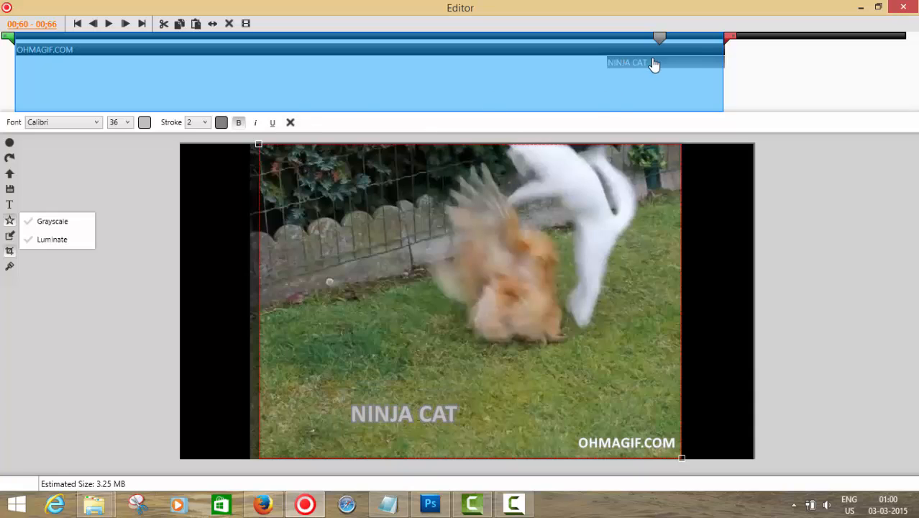
click(291, 122)
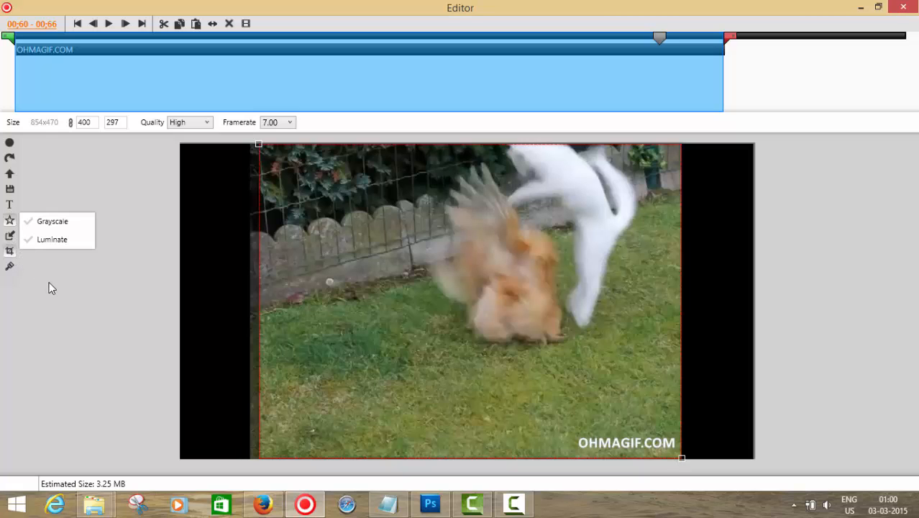
Start saving the GIF and choose the folder D:\OhMaGifs\Self created gifs\Gifs before photoshop as its destination.
click(9, 191)
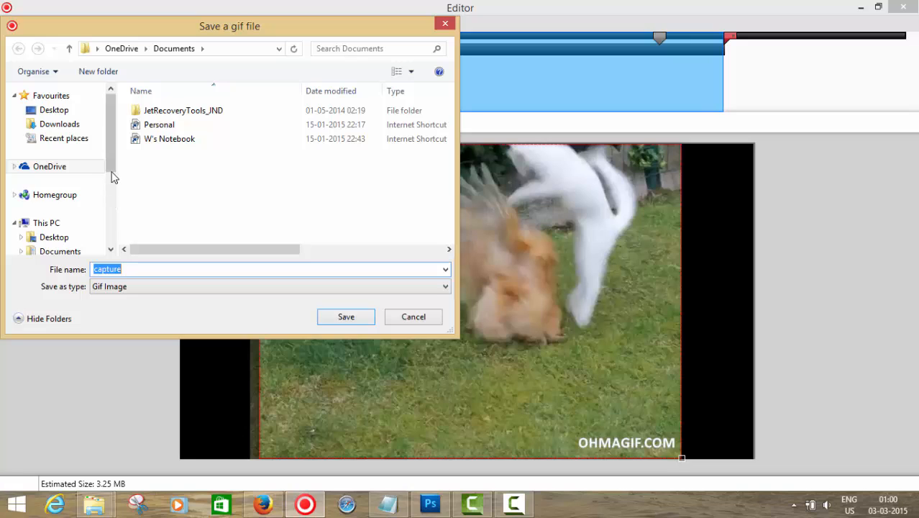
drag(111, 176, 110, 229)
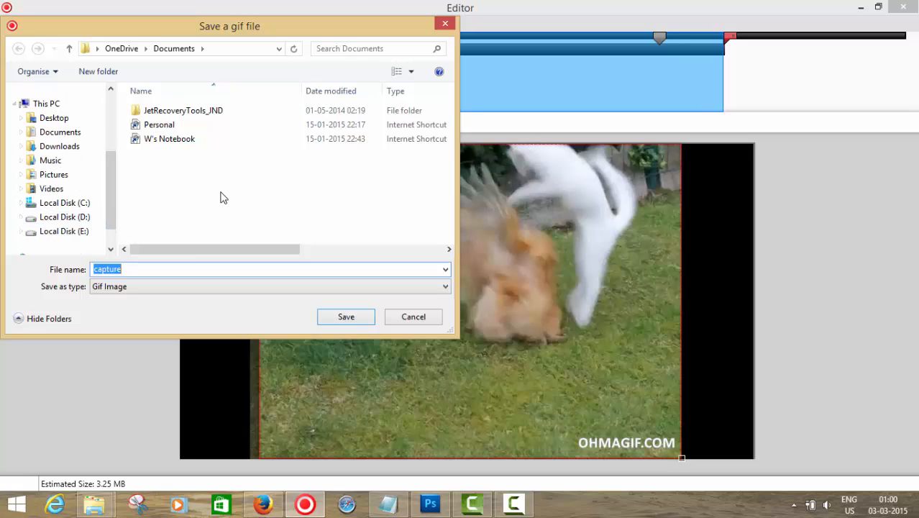
click(60, 218)
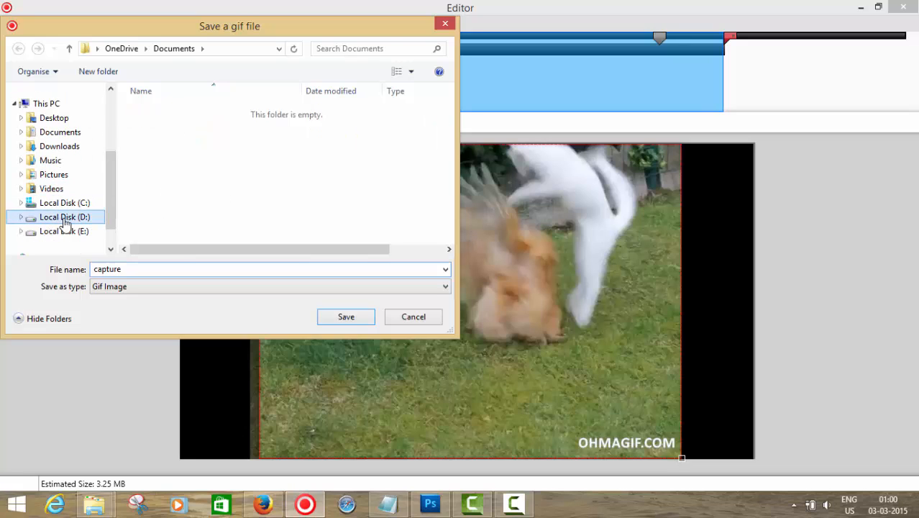
click(201, 210)
scroll(204, 213, down, 15)
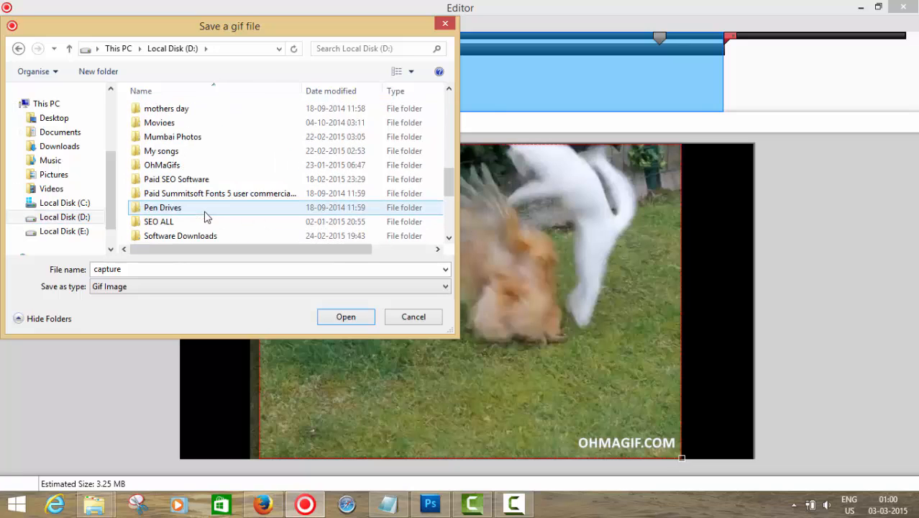
scroll(207, 215, up, 2)
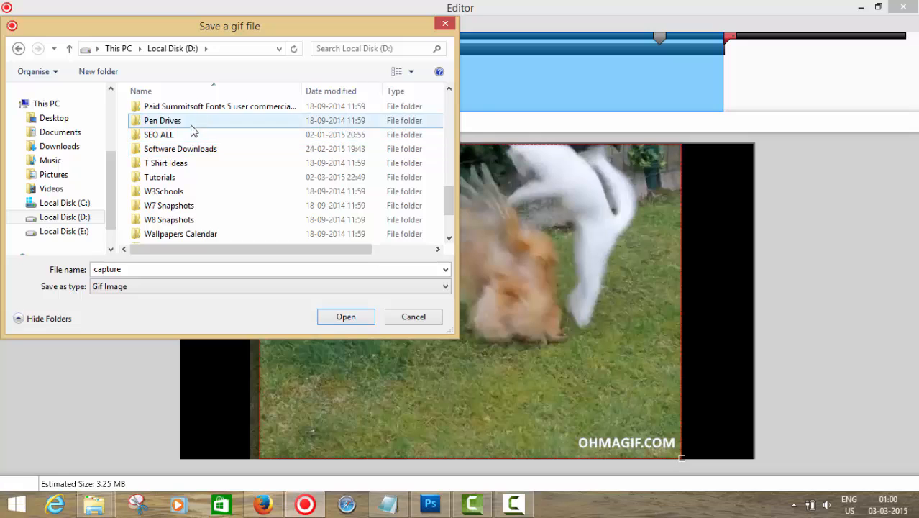
scroll(244, 150, down, 2)
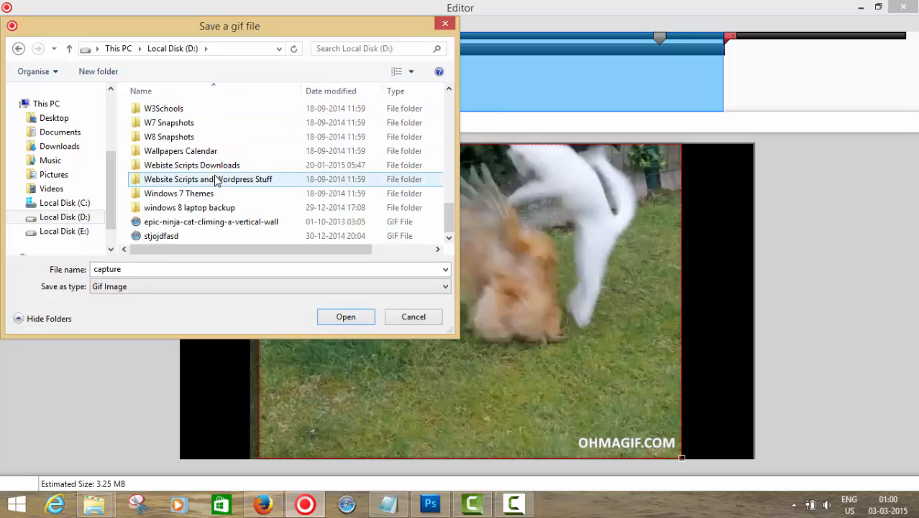
scroll(228, 176, up, 4)
double_click(205, 164)
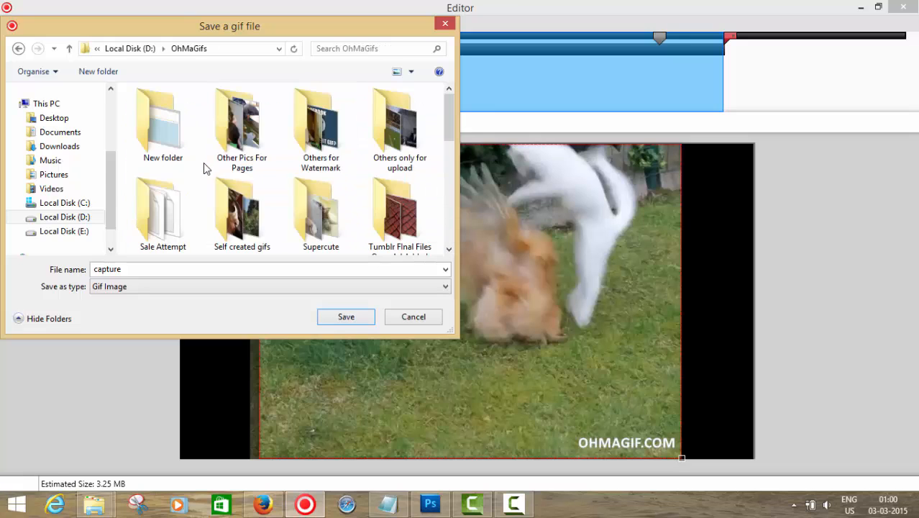
double_click(244, 242)
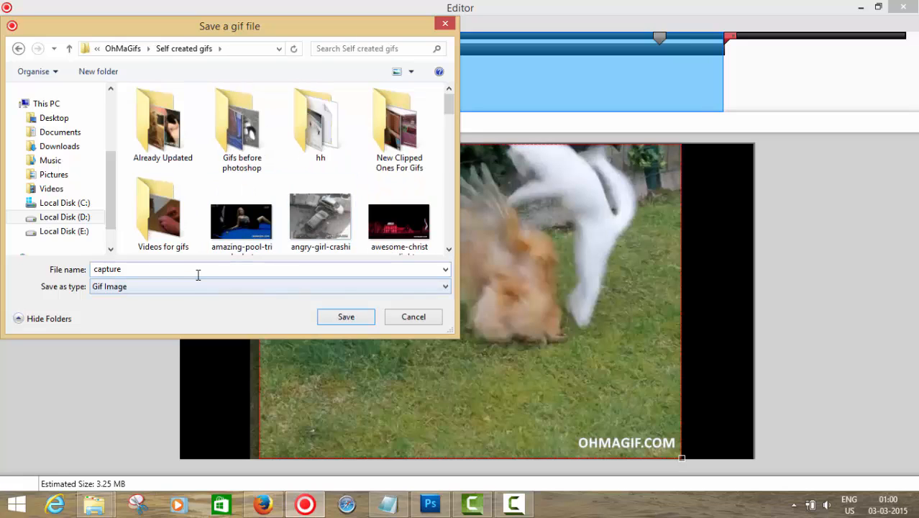
double_click(242, 126)
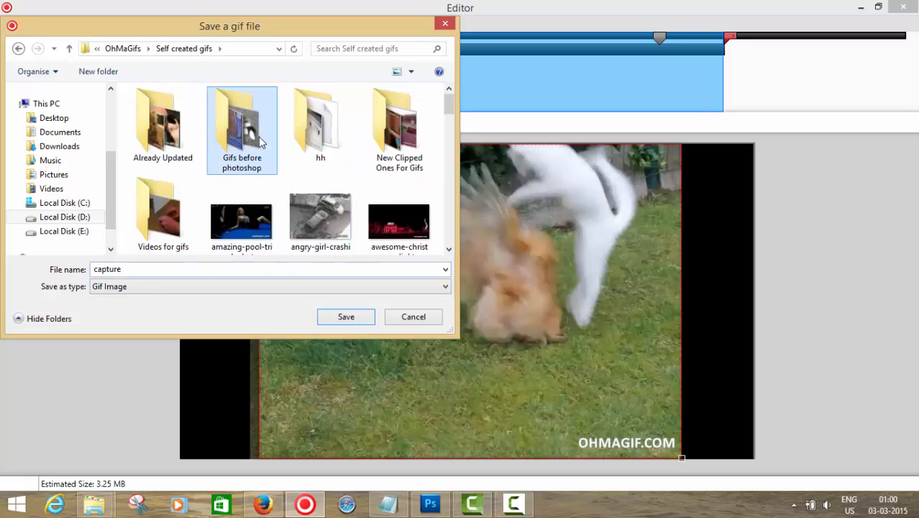
Name the GIF funny-ninja-cat-dodges-chicken-counter-attack and save it as a Gif Image.
double_click(211, 267)
text(ninja-)
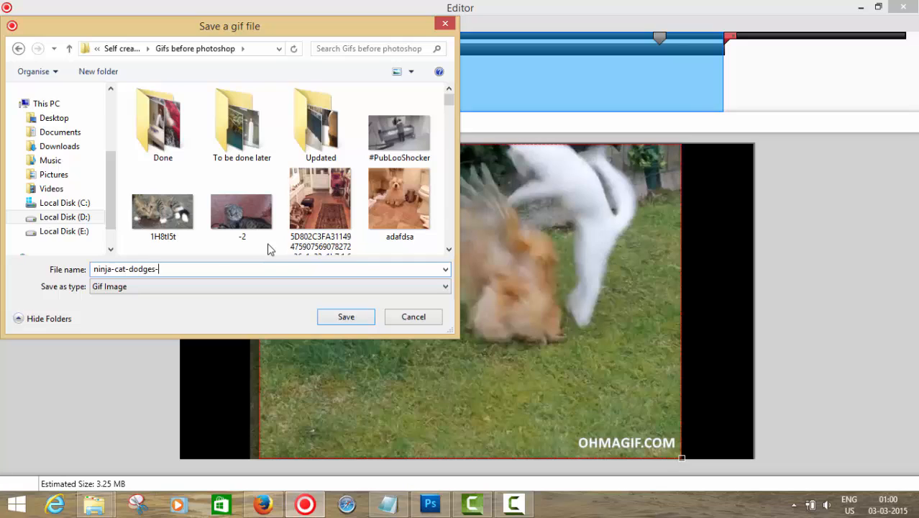
text(en)
text(funny)
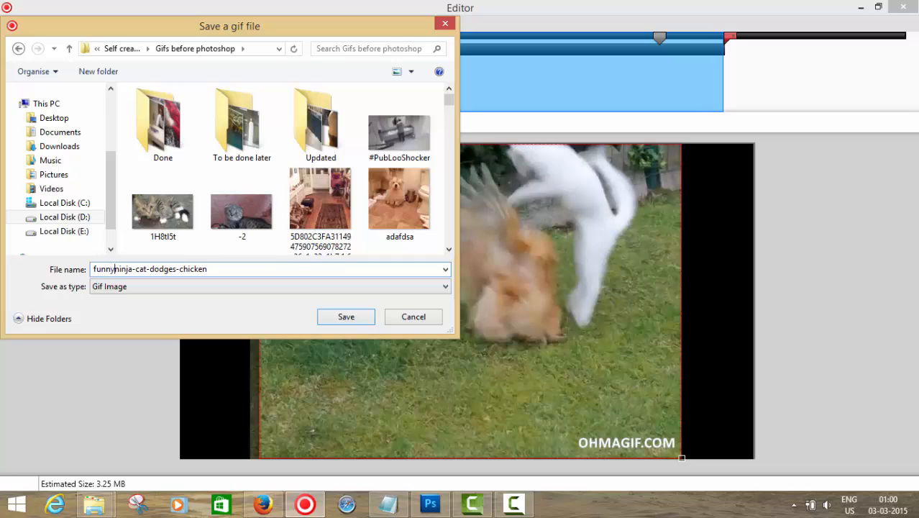
text(-)
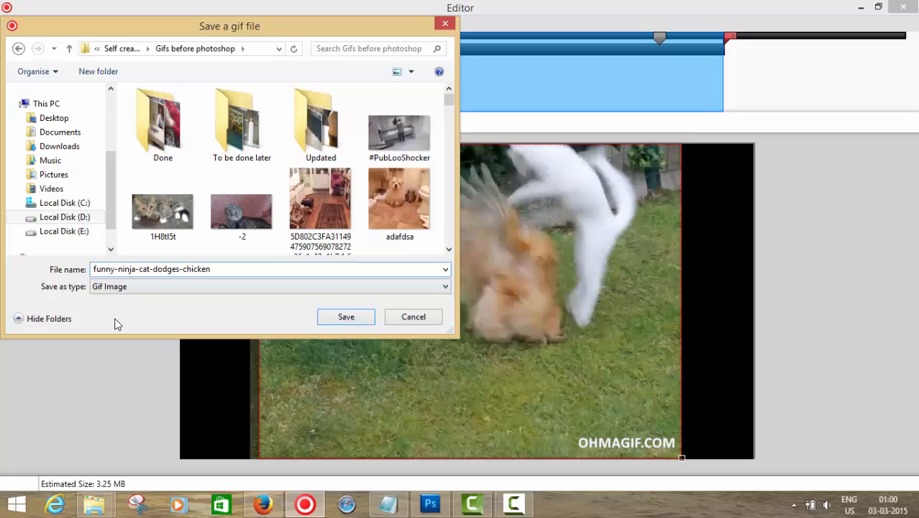
click(246, 266)
click(355, 320)
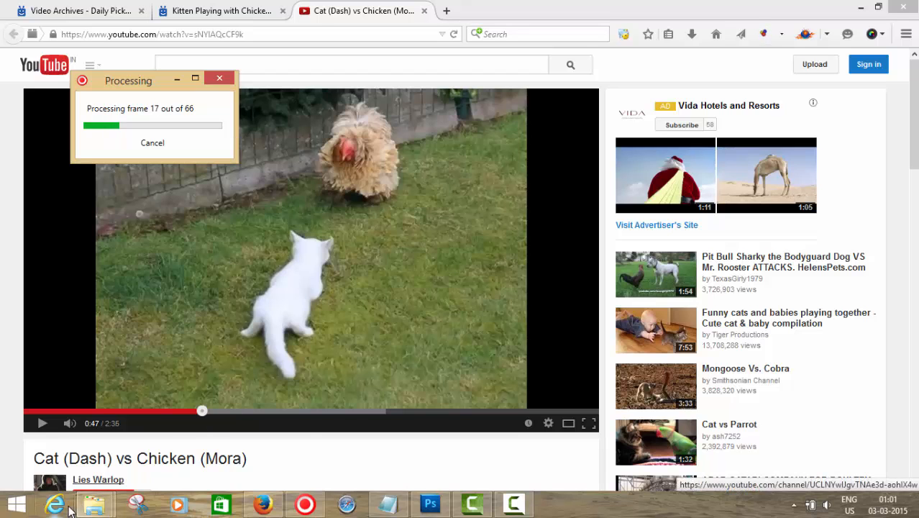
Switch to the Gifs before photoshop folder in File Explorer, view the exported ninja cat GIF in the browser, and close it.
mouse_move(94, 503)
mouse_move(193, 428)
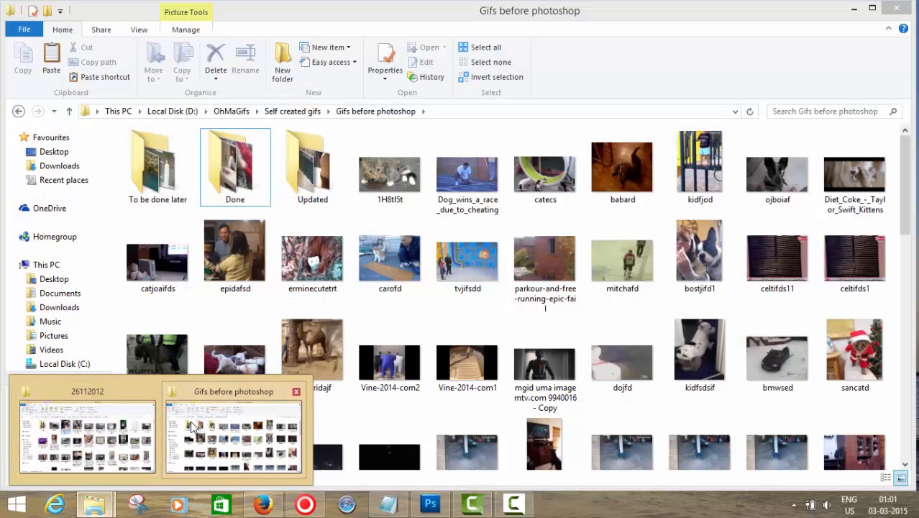
click(192, 428)
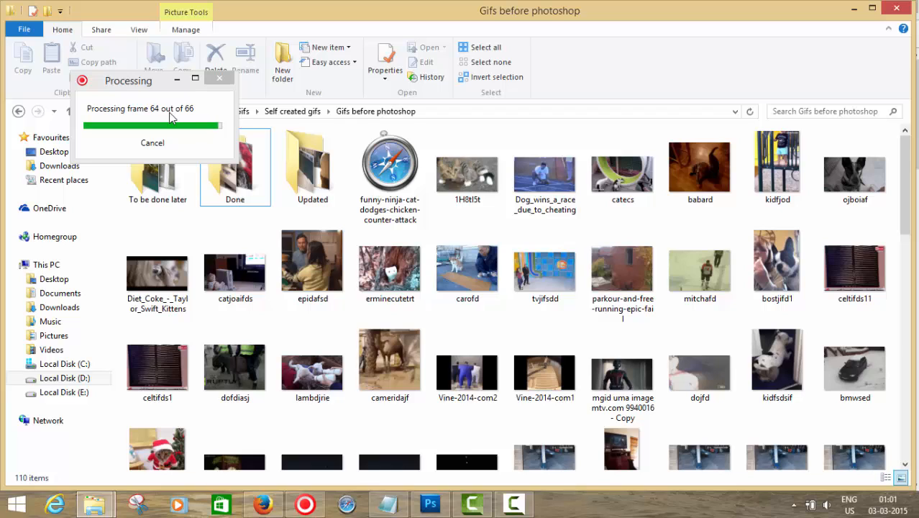
click(384, 185)
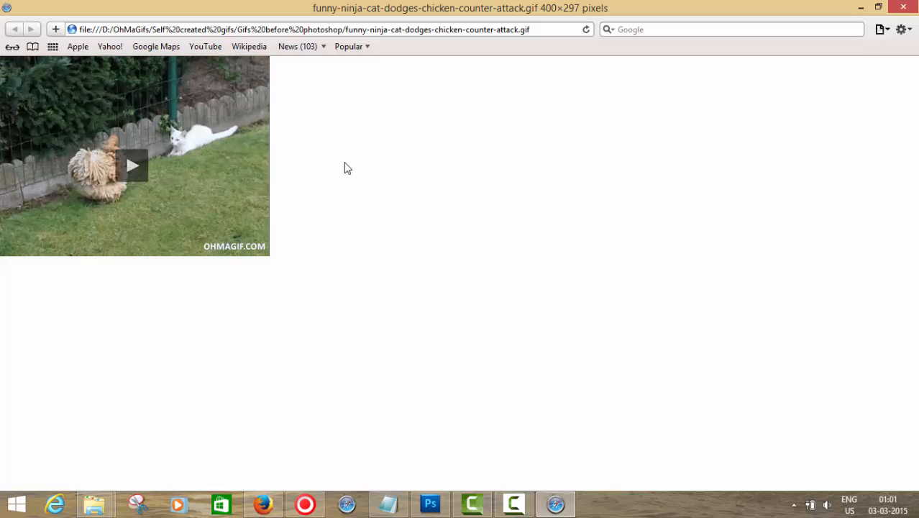
click(903, 6)
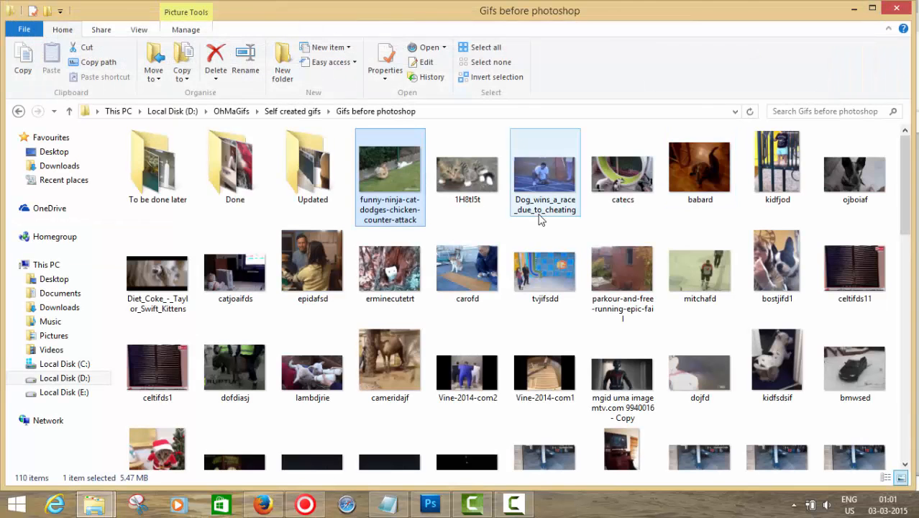
Return to the Giffing Tool editor and close it.
click(308, 503)
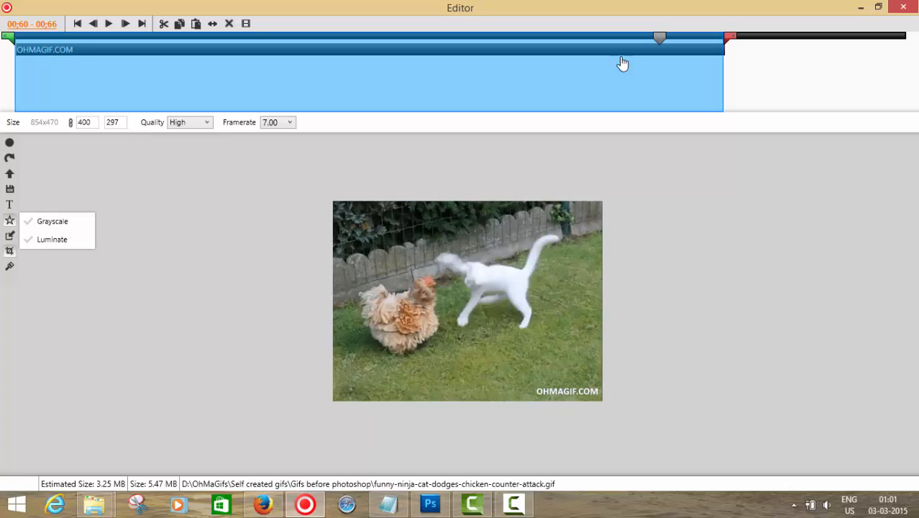
click(902, 6)
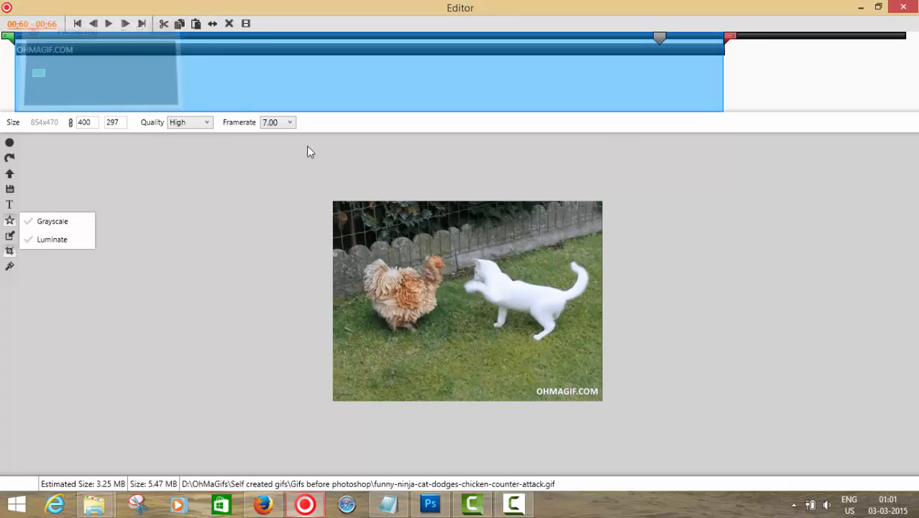